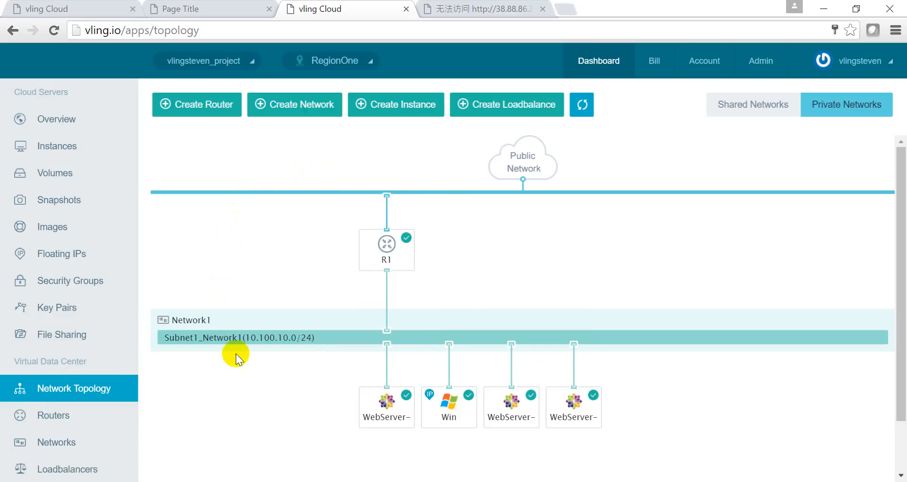
- Inspect the details of the Win server, router R1 and WebServer-1, -2 and -3 in the topology
left_click(449, 415)
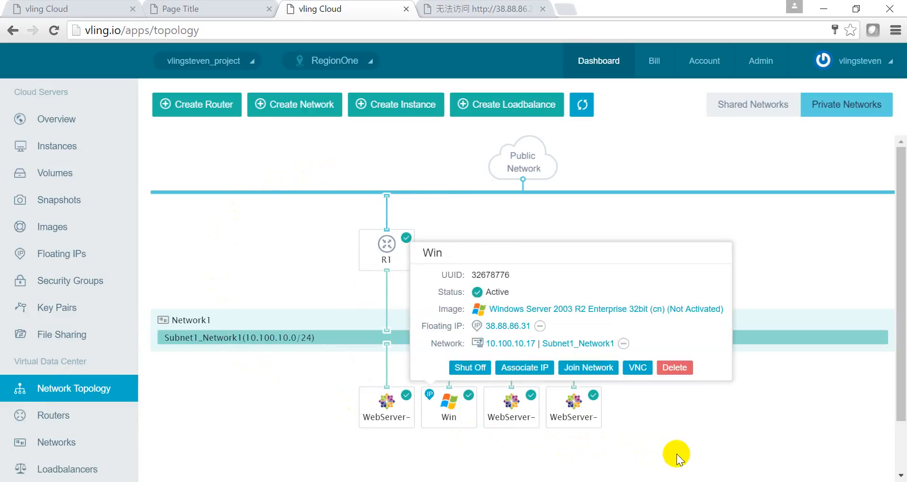
left_click(753, 435)
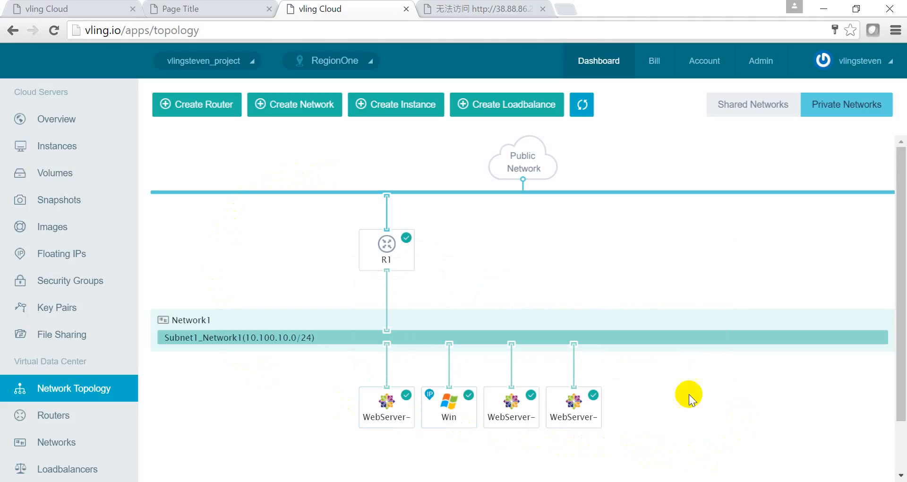
left_click(387, 258)
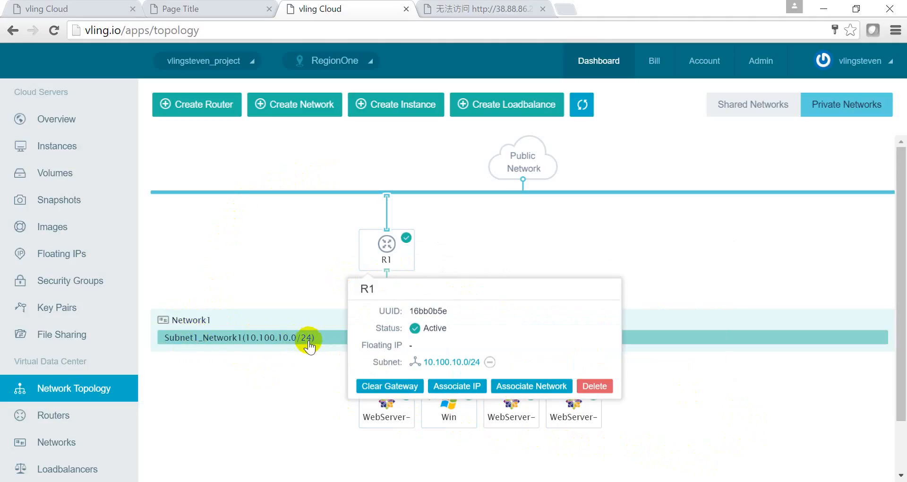
left_click(386, 417)
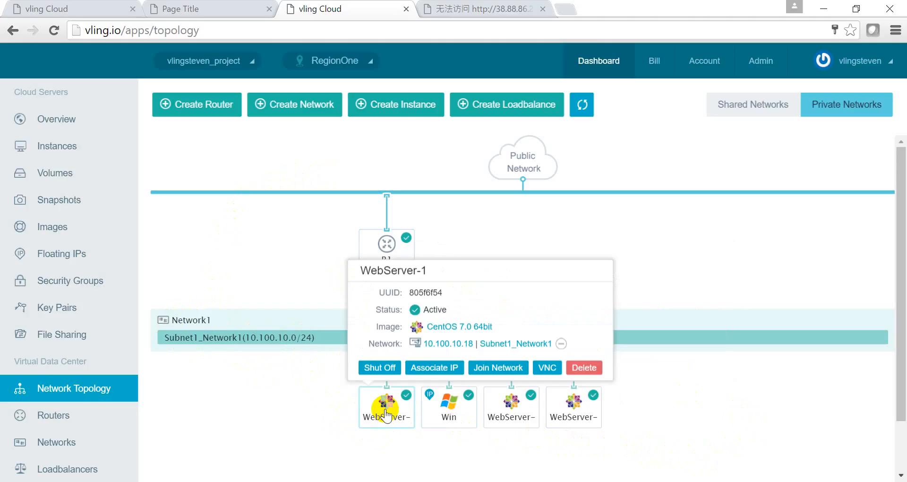
left_click(590, 415)
left_click(520, 424)
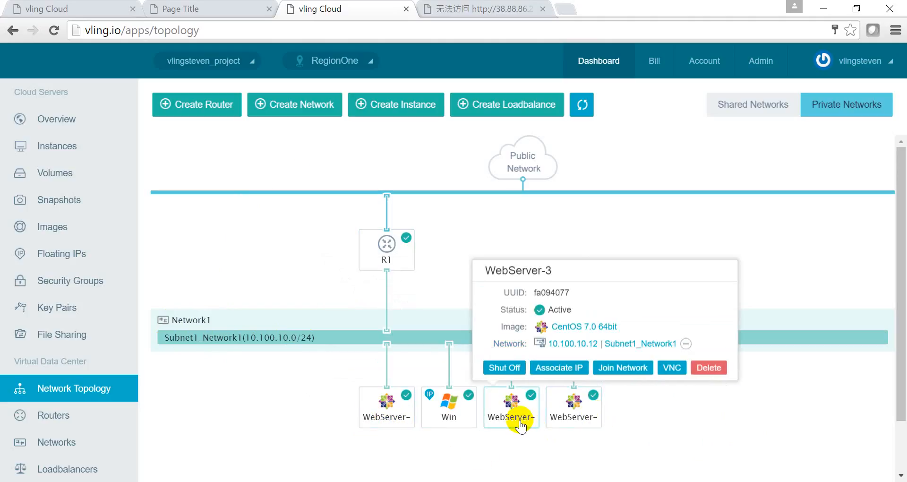
left_click(440, 421)
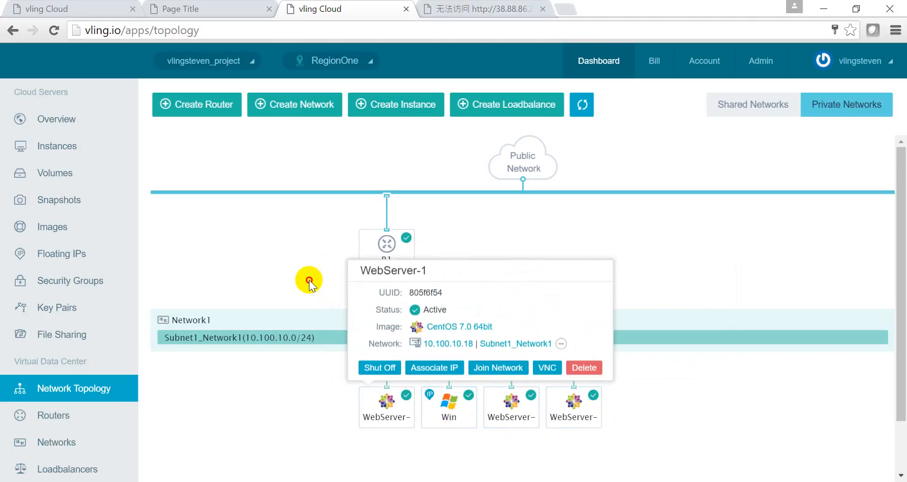
- Review R1, the three web servers and Win again, then bring up the Remote Desktop session to 38.88.86.31
left_click(383, 255)
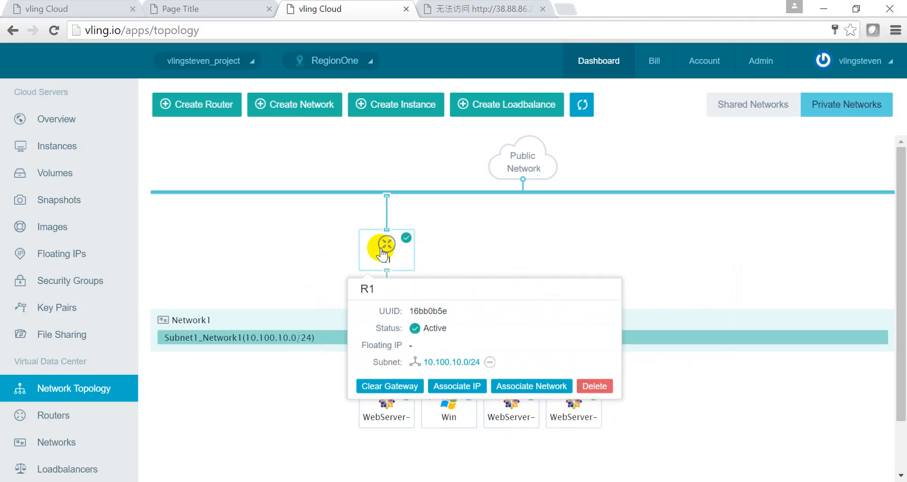
left_click(372, 420)
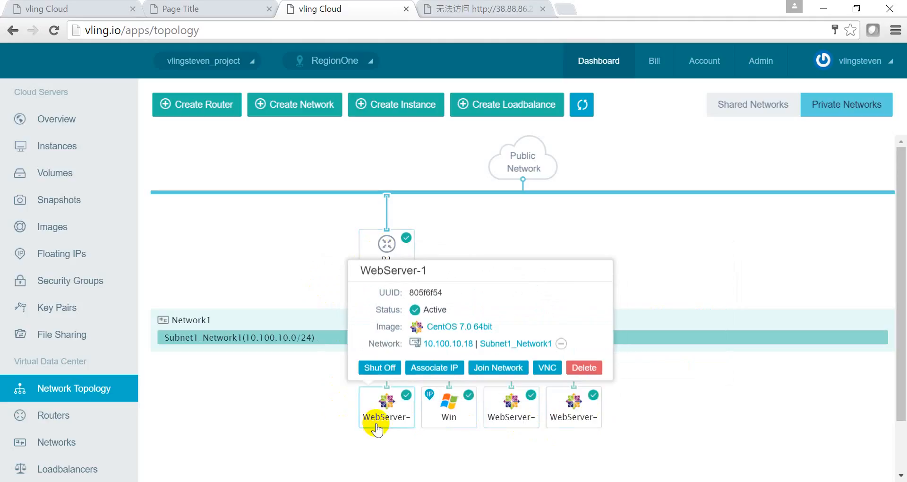
left_click(508, 416)
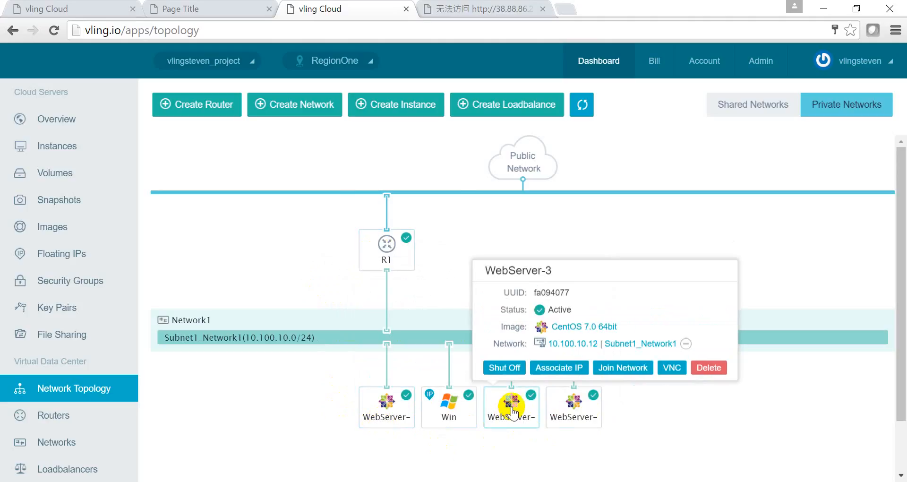
left_click(573, 418)
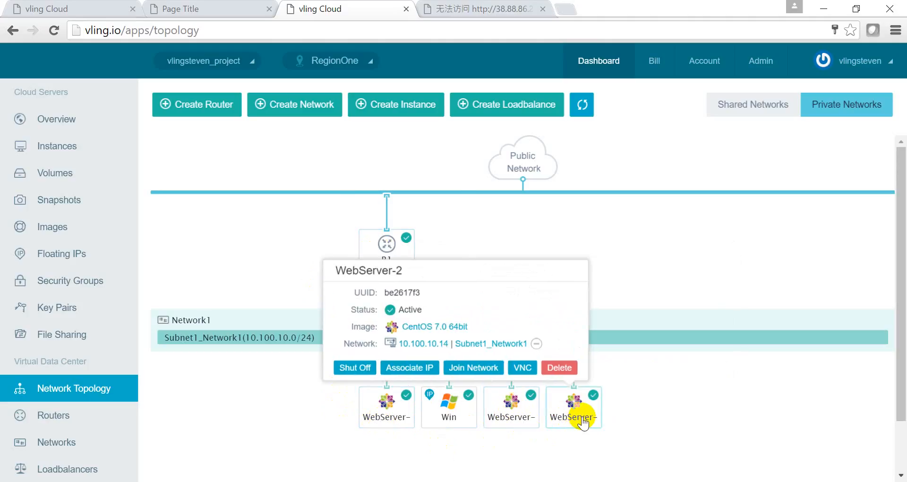
left_click(445, 418)
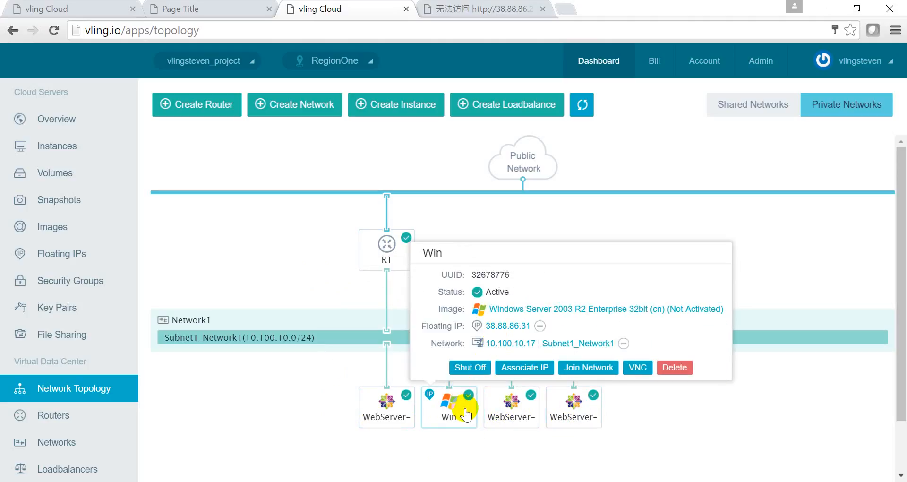
left_click(385, 408)
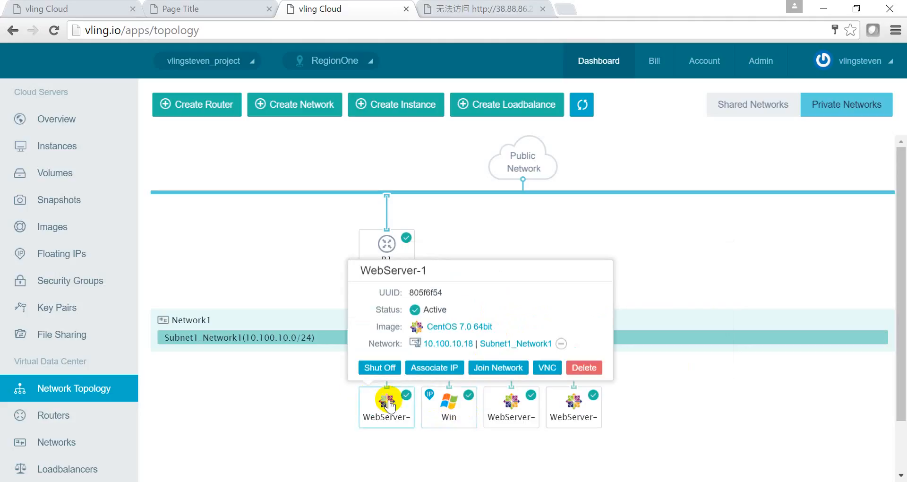
left_click(443, 414)
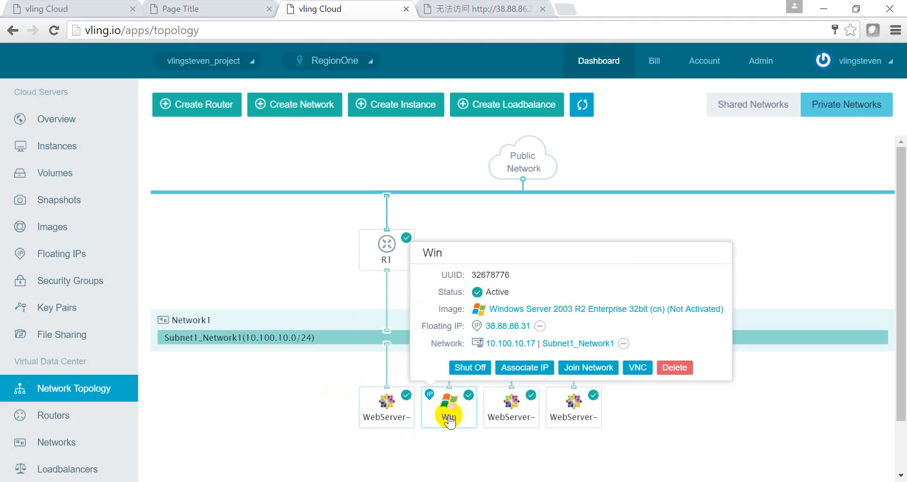
left_click(385, 413)
left_click(269, 481)
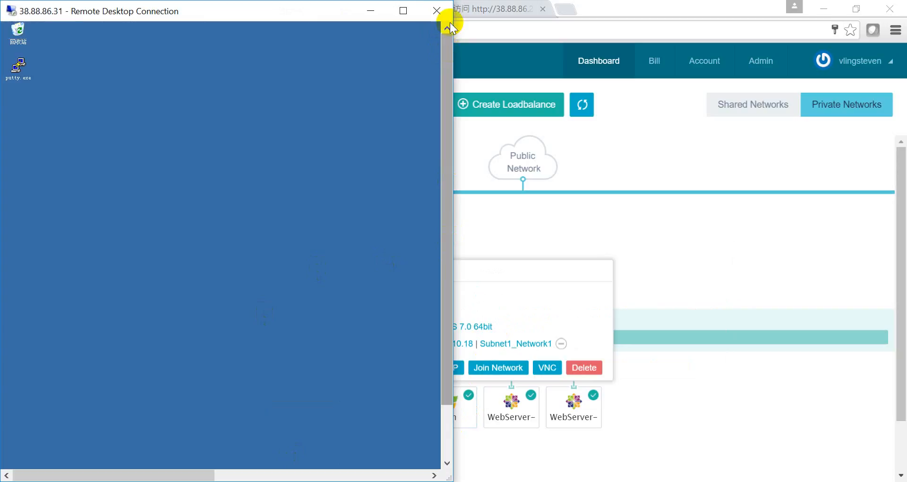
- Disconnect and reconnect to 38.88.86.31, accept the unverified certificate, and sign in with the administrator credentials
left_click(437, 11)
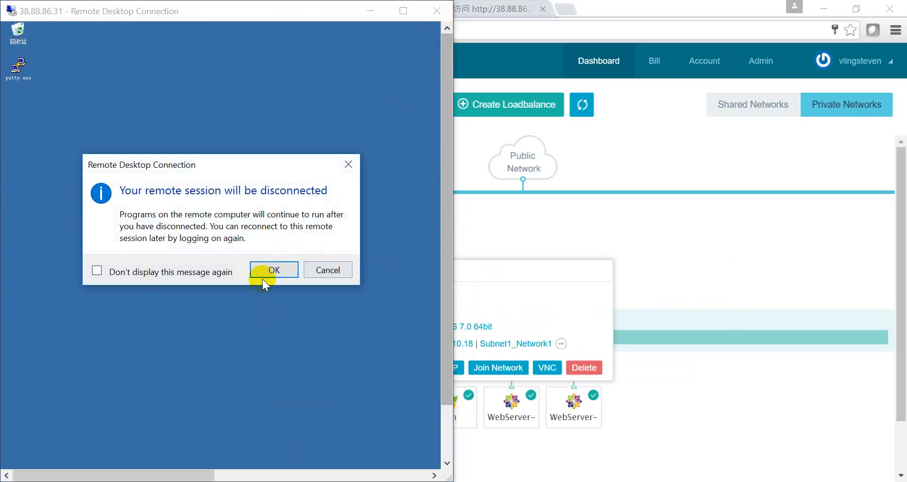
left_click(274, 270)
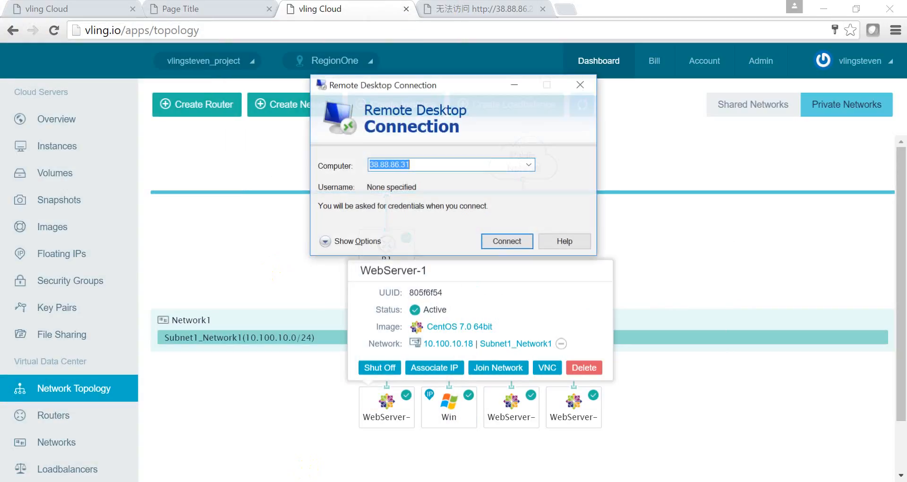
left_click(506, 239)
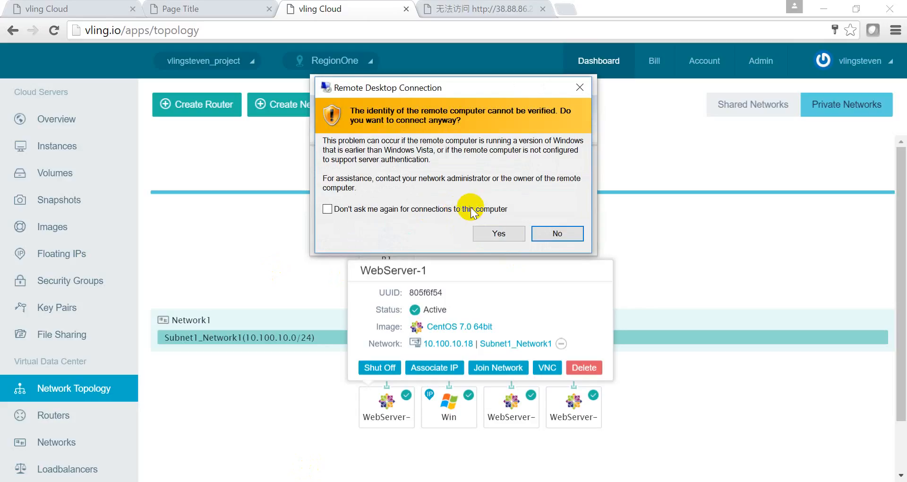
left_click(494, 233)
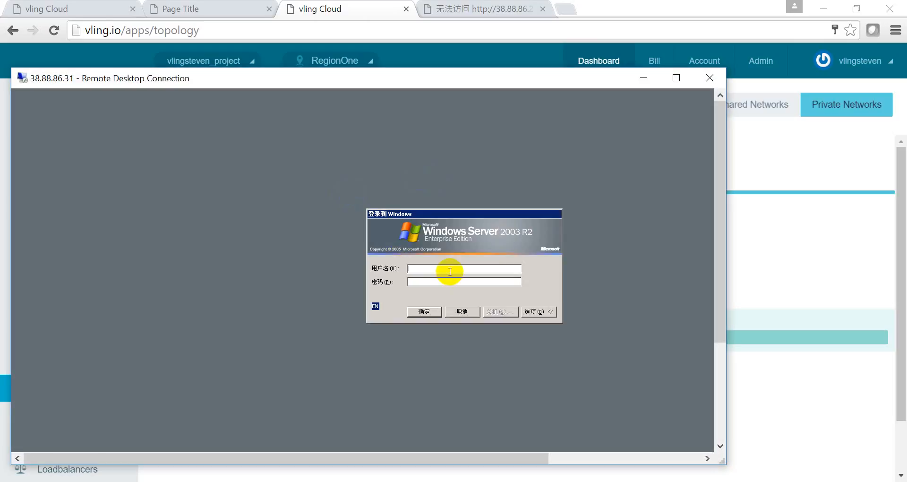
type("adminstrator")
type("*****")
key("Return")
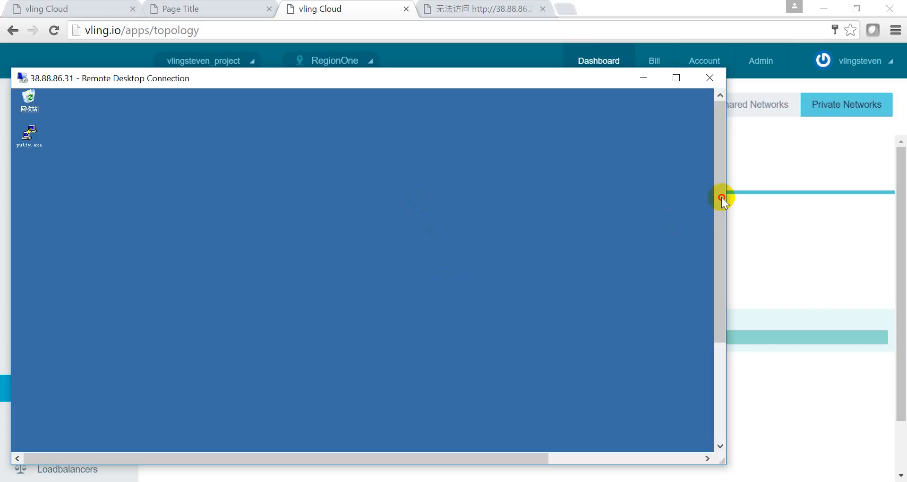
left_click_drag(722, 197, 718, 327)
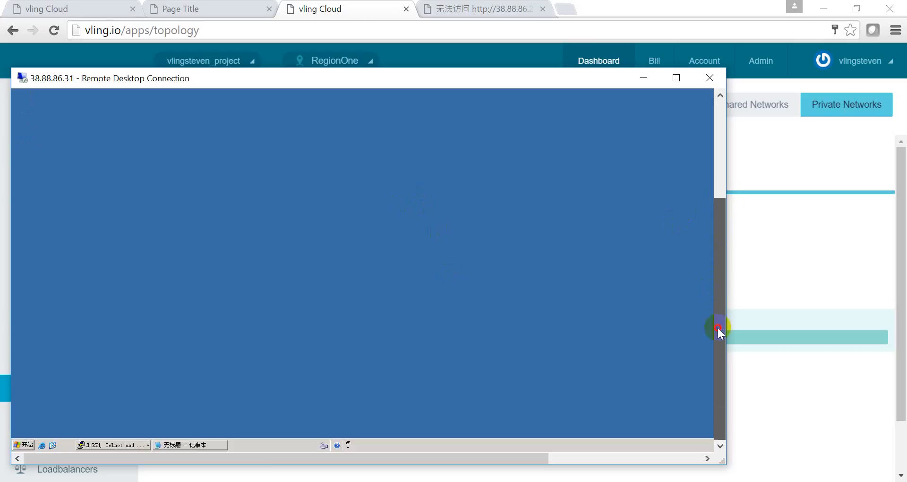
left_click(42, 445)
left_click(164, 156)
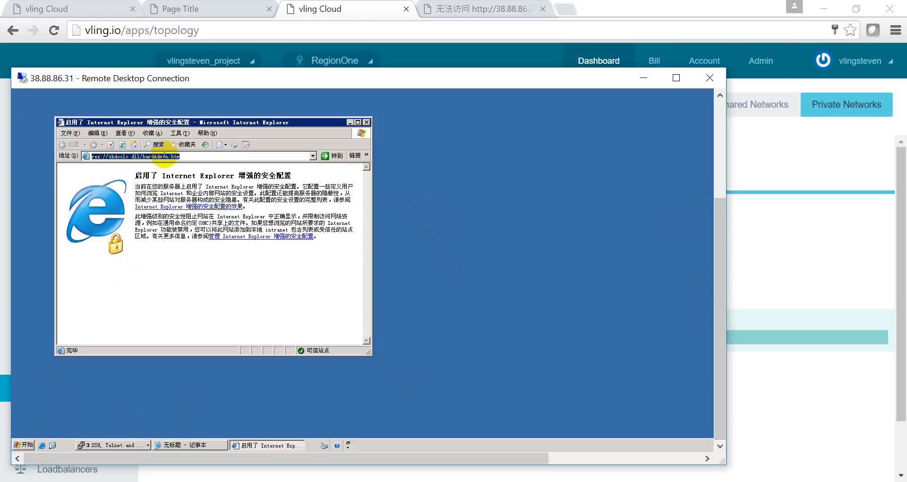
type("10")
key("Down")
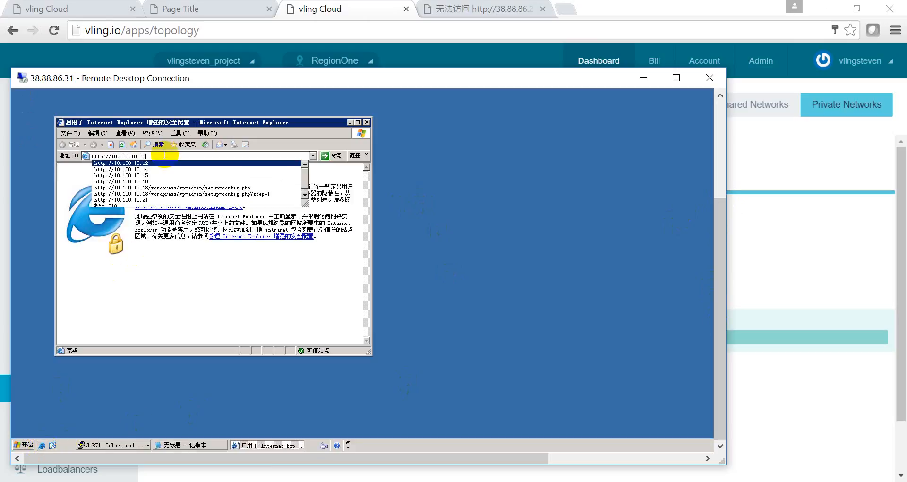
key("Return")
left_click_drag(267, 75, 388, 446)
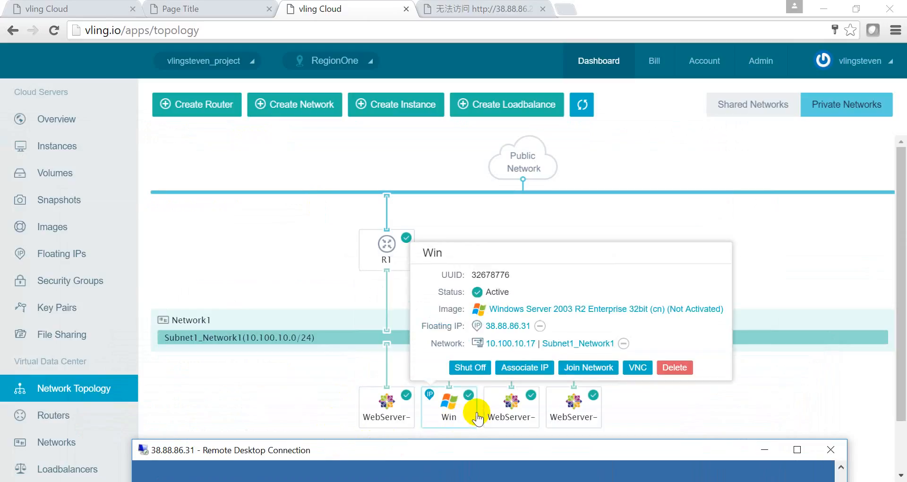
mouse_move(508, 408)
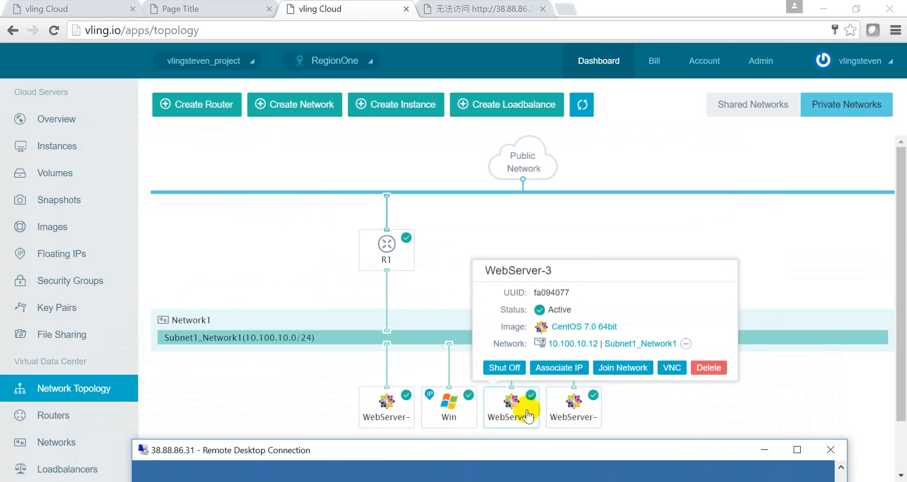
mouse_move(561, 412)
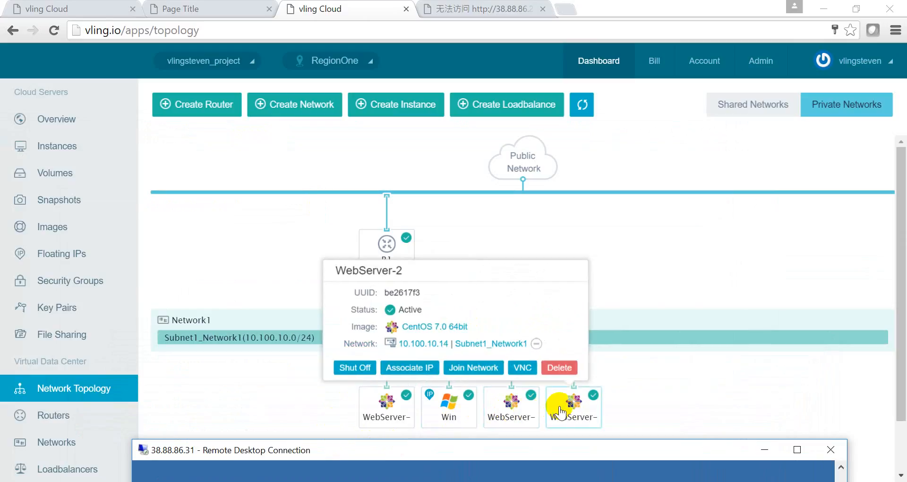
left_click_drag(384, 449, 291, 83)
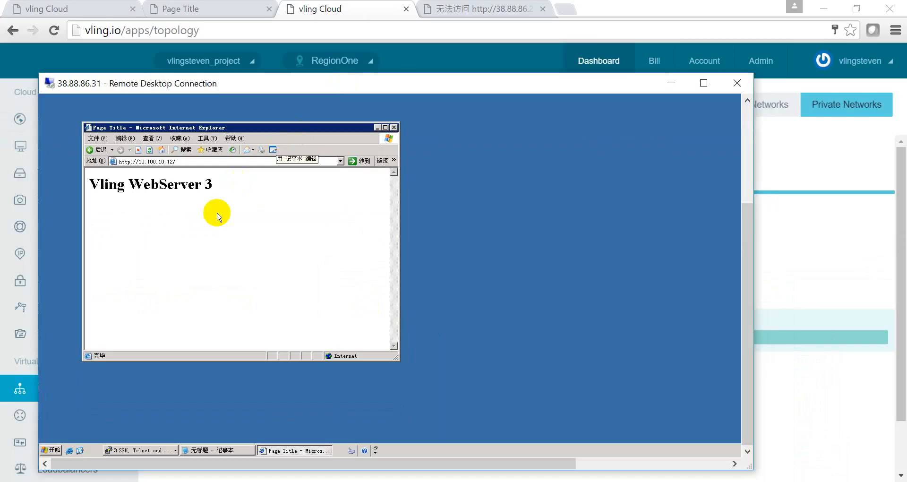
- Open a second browser window and load 10.100.10.14, showing Vling WebServer 2
key("ctrl+n")
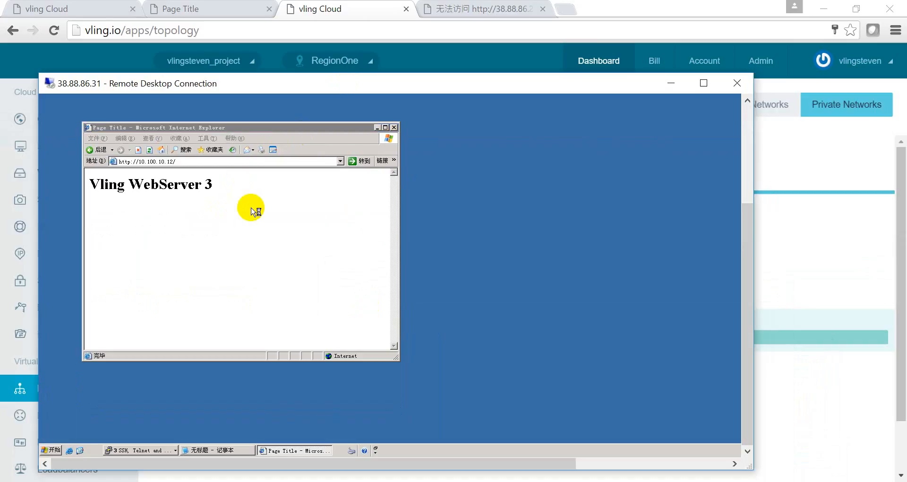
left_click(208, 171)
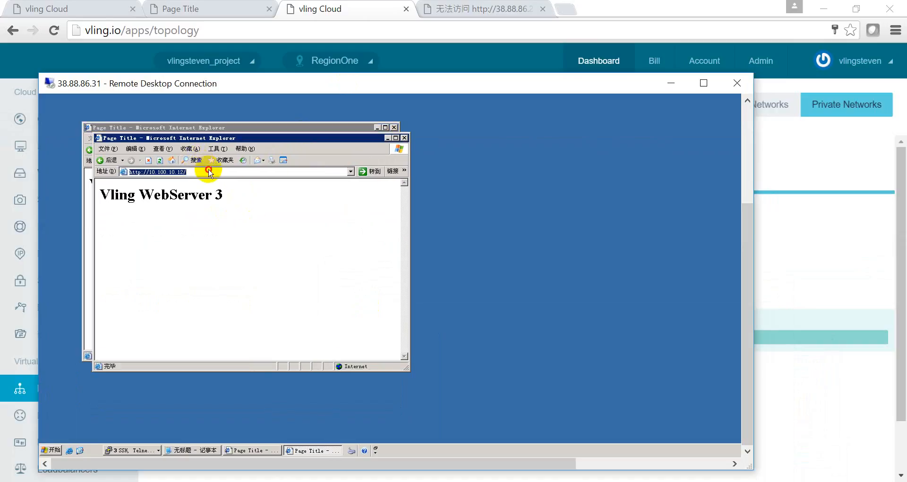
left_click(211, 171)
key("BackSpace")
key("BackSpace")
type("4/")
key("Return")
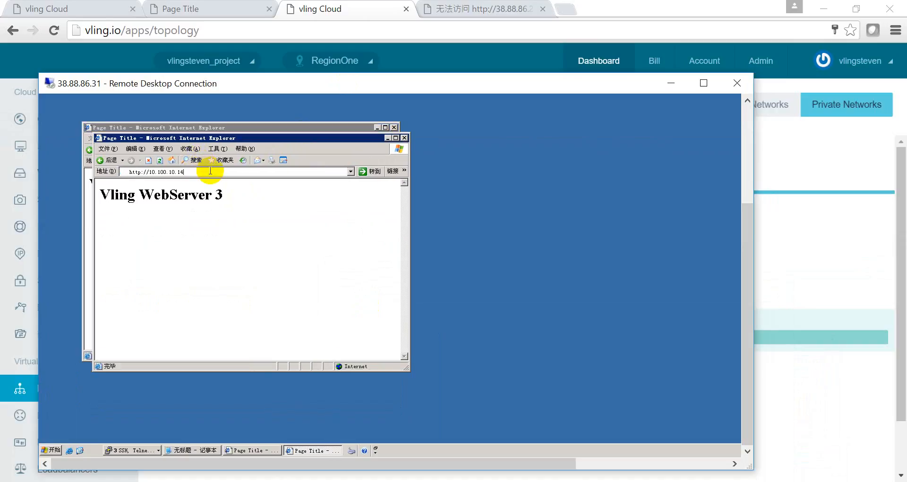
left_click_drag(415, 83, 375, 81)
left_click(388, 401)
left_click(446, 171)
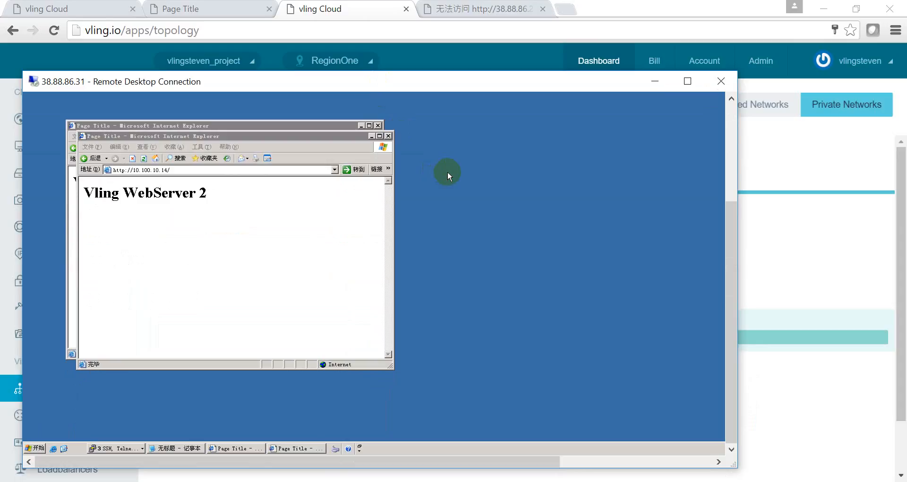
- Load 10.100.10.18 in another window to confirm Vling WebServer 1, then return to the cloud console
left_click(230, 236)
key("ctrl+n")
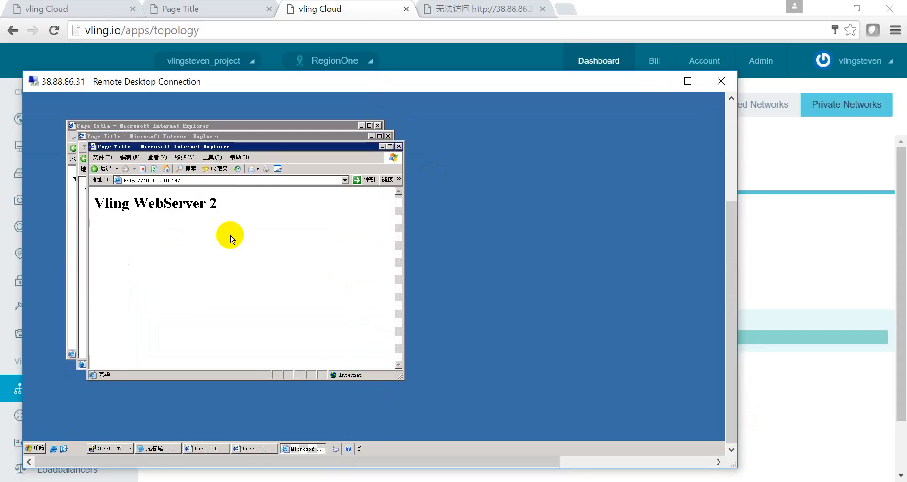
left_click(184, 180)
left_click(184, 180)
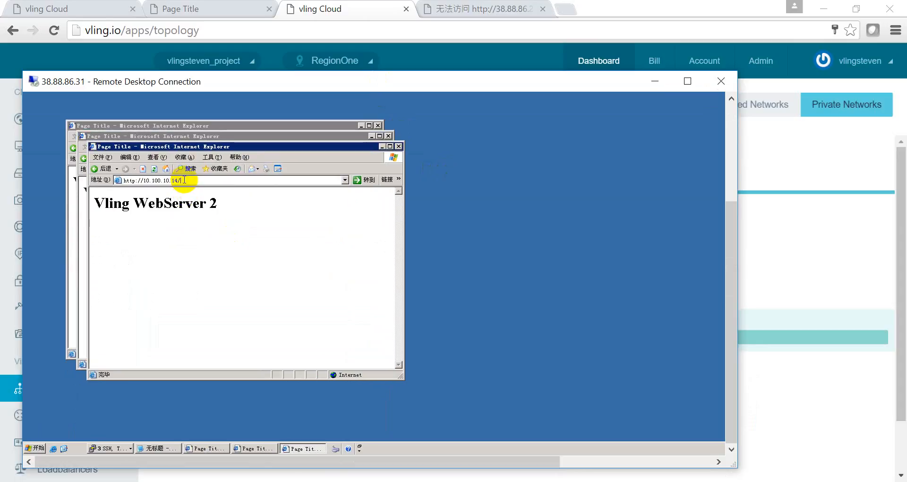
type("18")
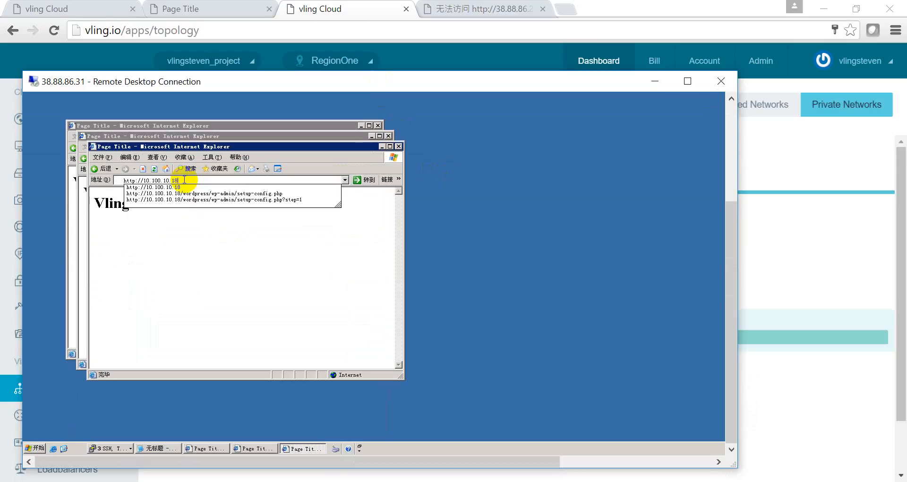
key("Return")
left_click_drag(235, 147, 238, 146)
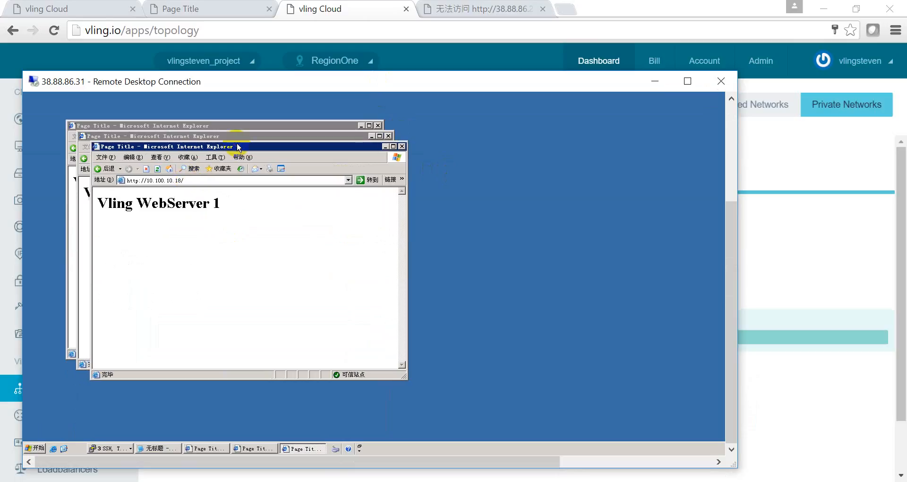
left_click_drag(318, 78, 373, 236)
left_click(374, 154)
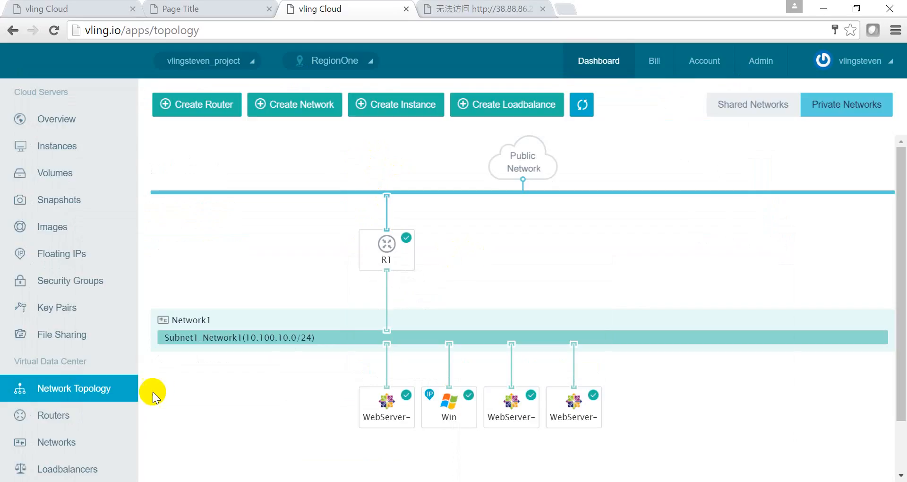
- Scroll down the left sidebar and choose Loadbalancers
scroll(203, 385, "down", 2)
scroll(111, 374, "down", 4)
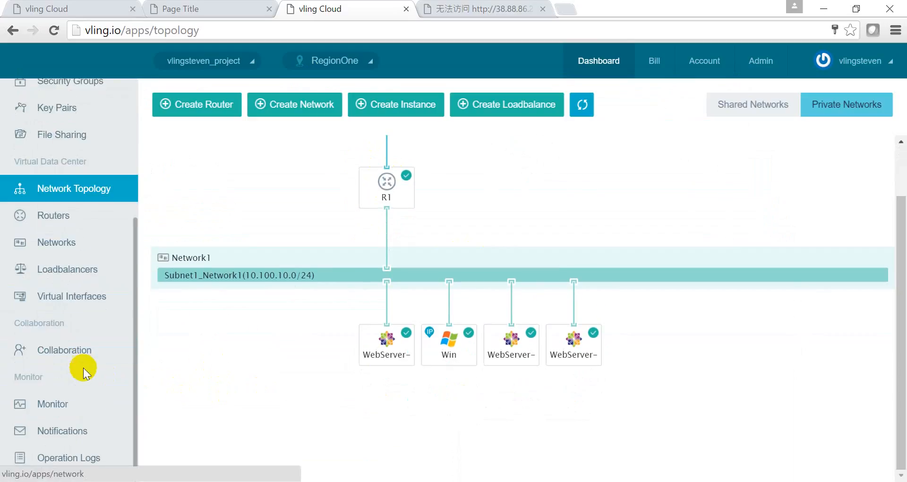
left_click(84, 270)
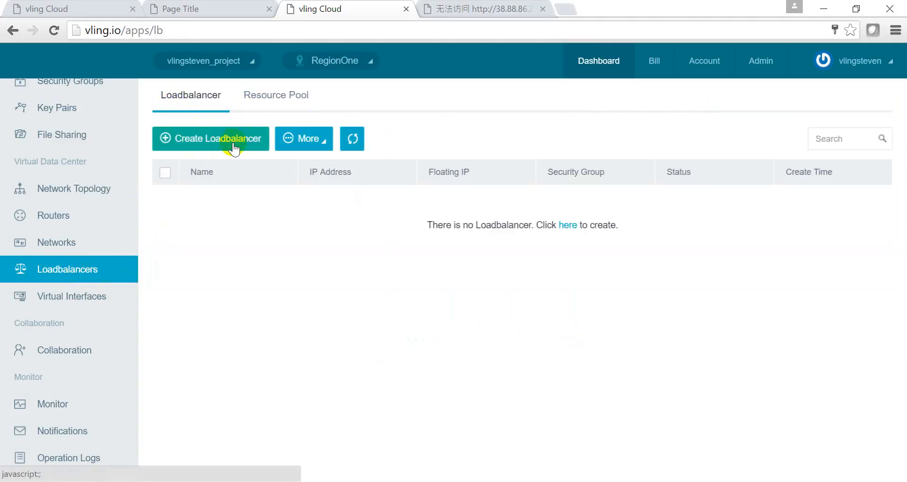
- Start a new resource pool named ResourcePool1 on private subnet Subnet1_Network1
left_click(276, 105)
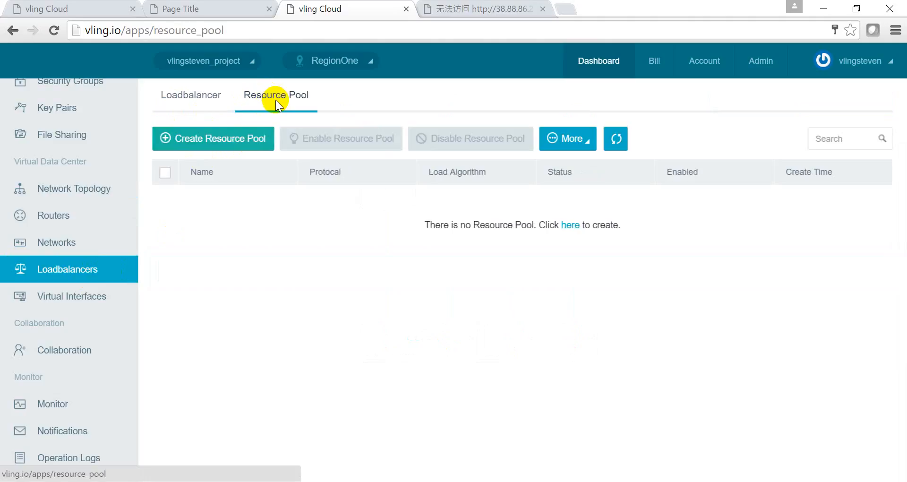
left_click(218, 139)
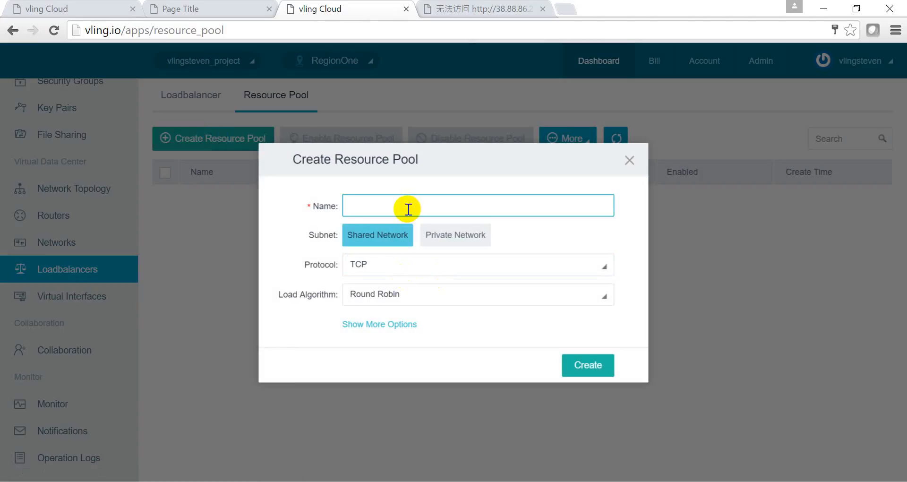
type("ResourcePool1")
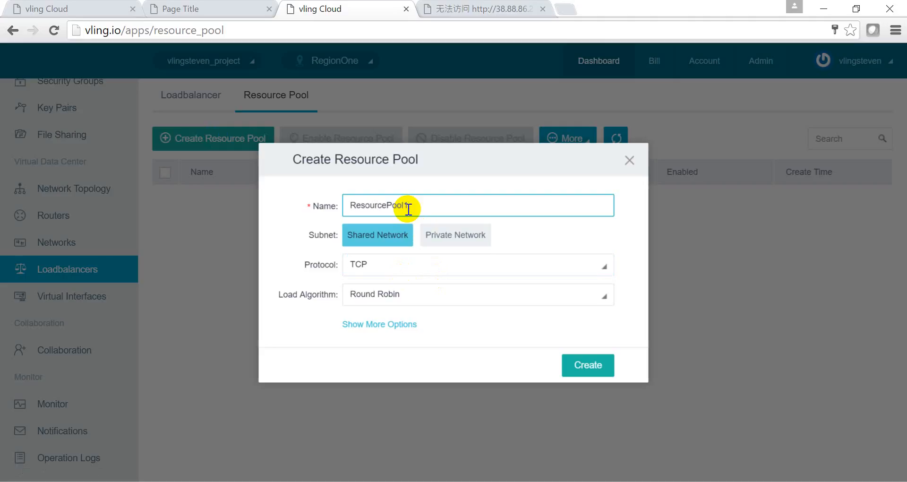
left_click(437, 234)
left_click(531, 244)
left_click(528, 236)
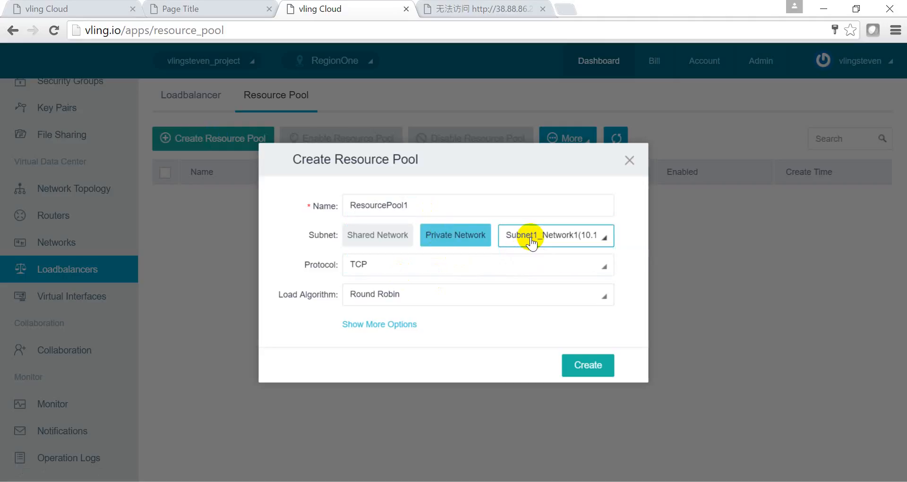
- Set the pool protocol to HTTP with Round Robin balancing and create it
left_click(478, 263)
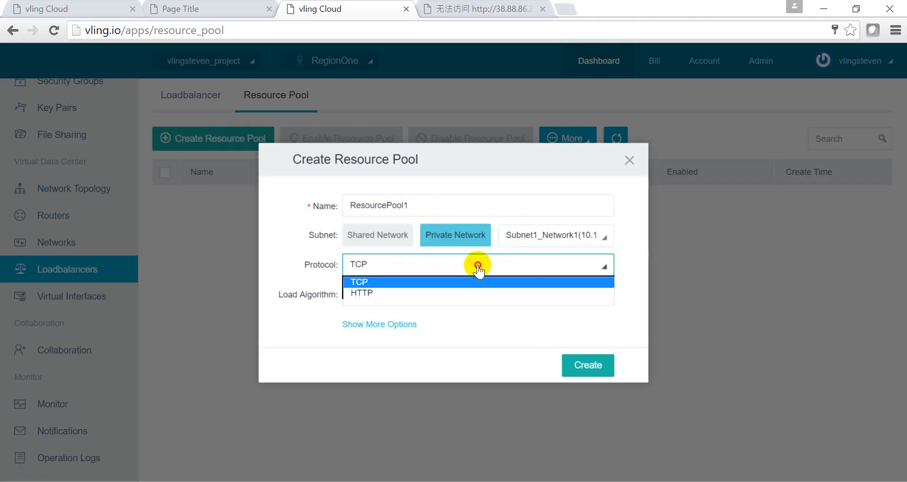
left_click(385, 293)
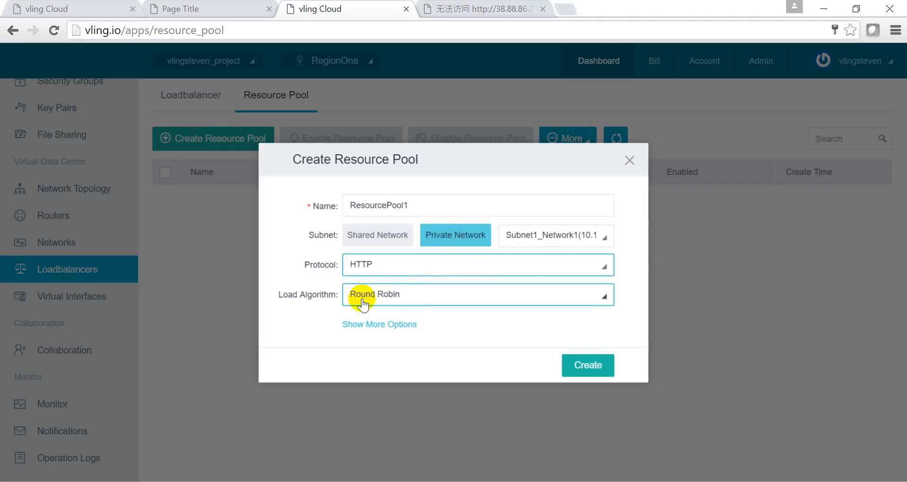
left_click(396, 297)
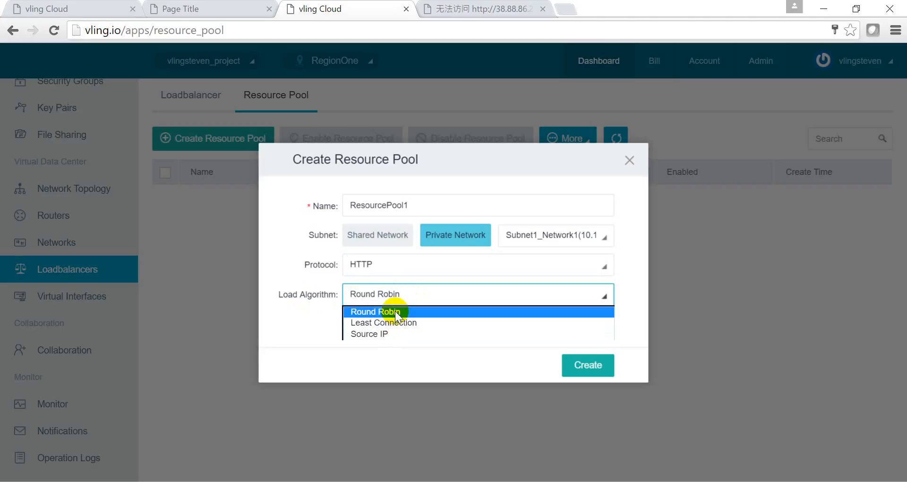
left_click(395, 311)
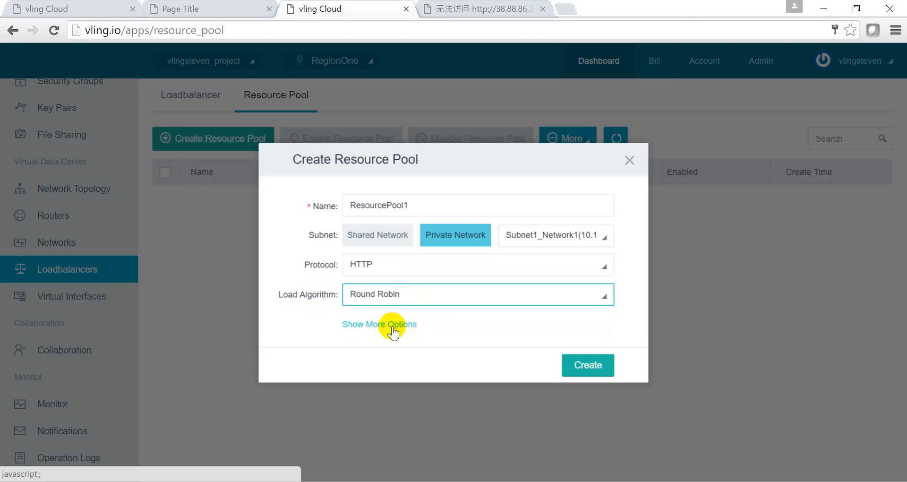
left_click(392, 325)
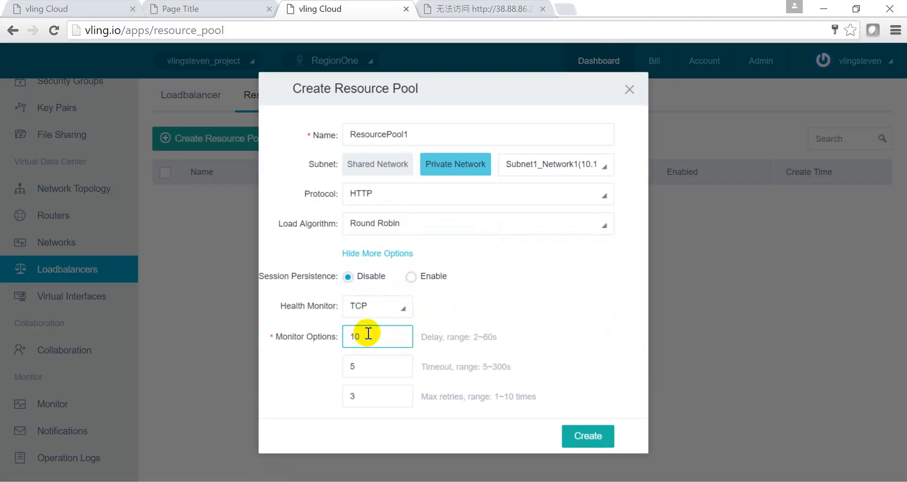
left_click(376, 254)
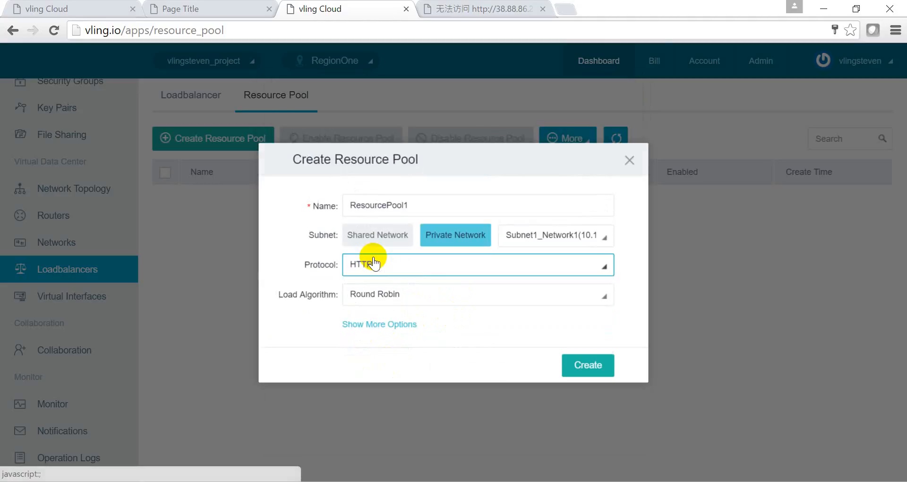
left_click(593, 366)
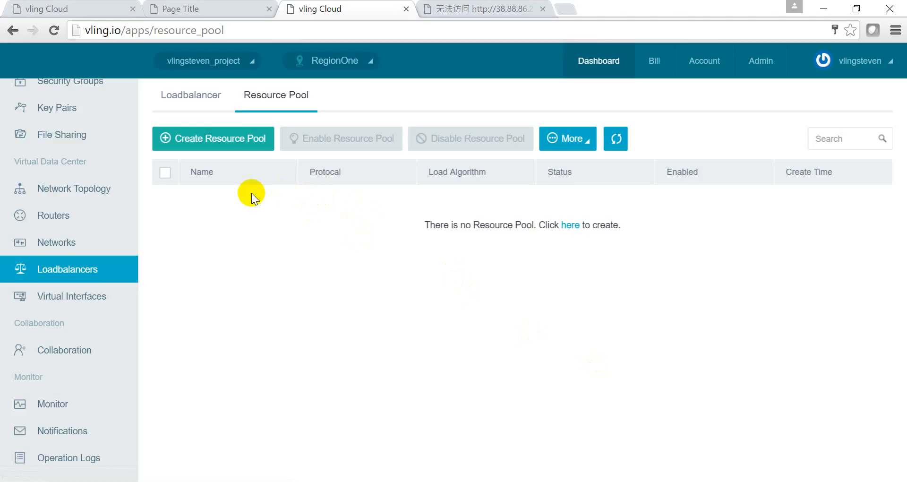
- Refresh, open ResourcePool1, and add WebServer-1 on port 80 with weight 25
left_click(616, 139)
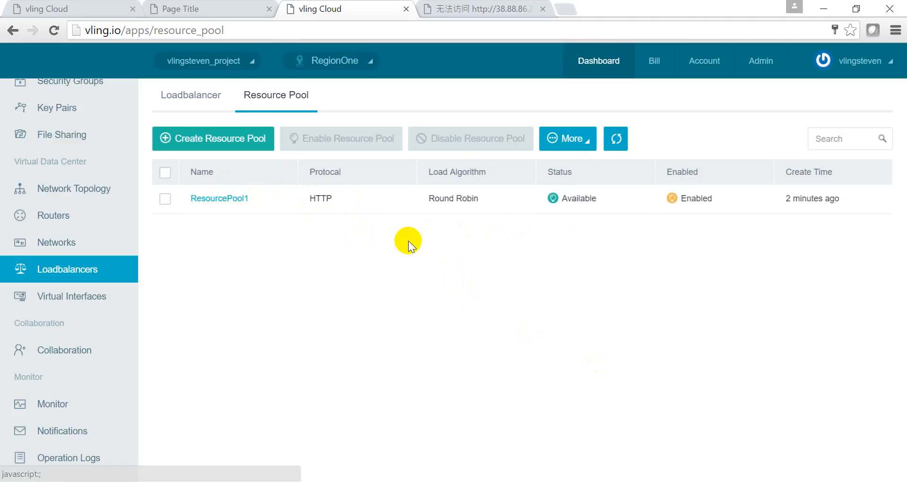
left_click(229, 202)
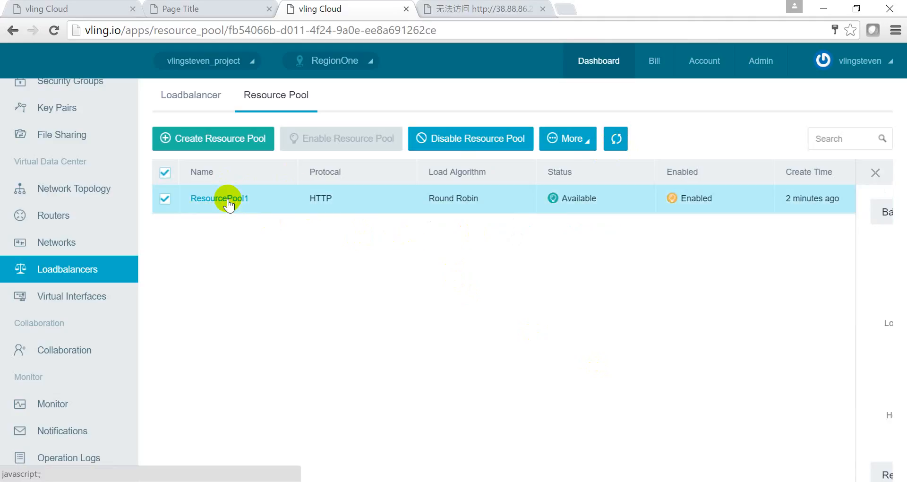
scroll(415, 270, "down", 3)
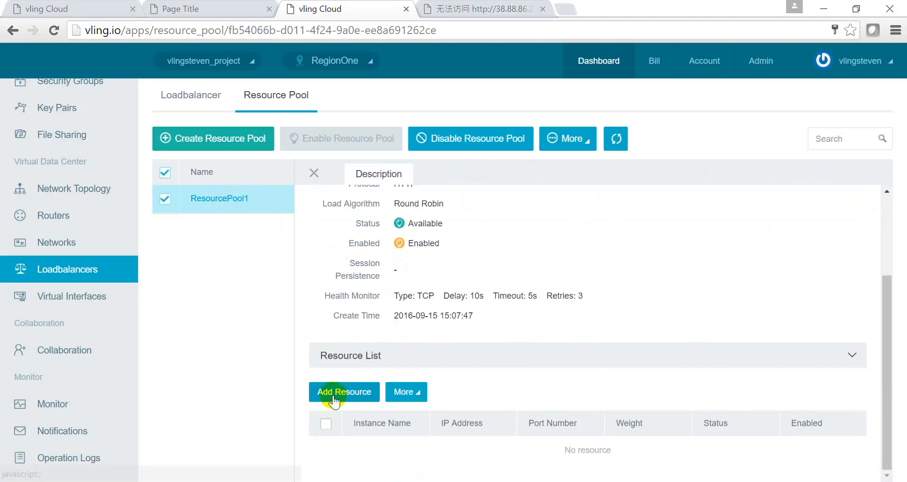
left_click(360, 398)
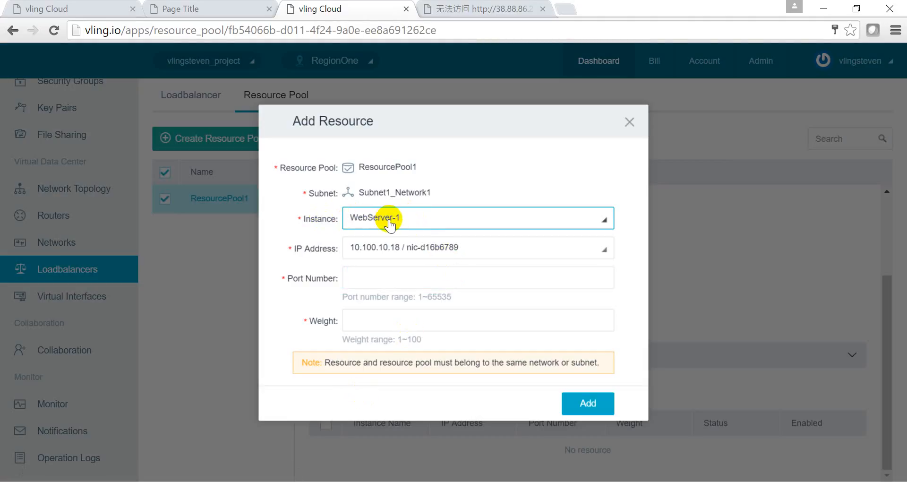
left_click(390, 281)
type("80")
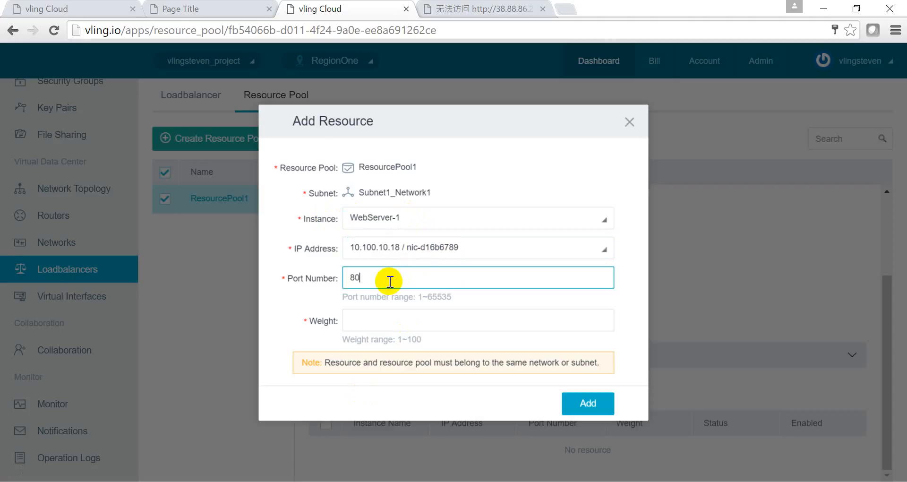
left_click(401, 320)
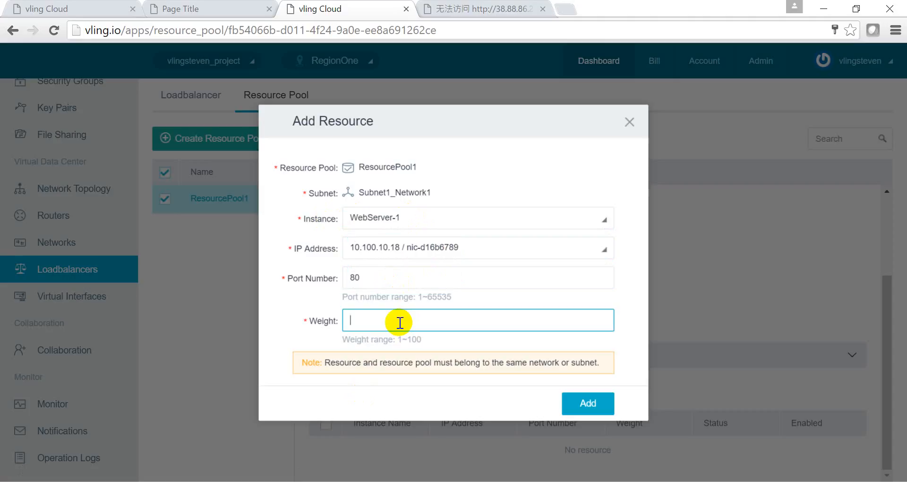
type("25")
left_click(587, 404)
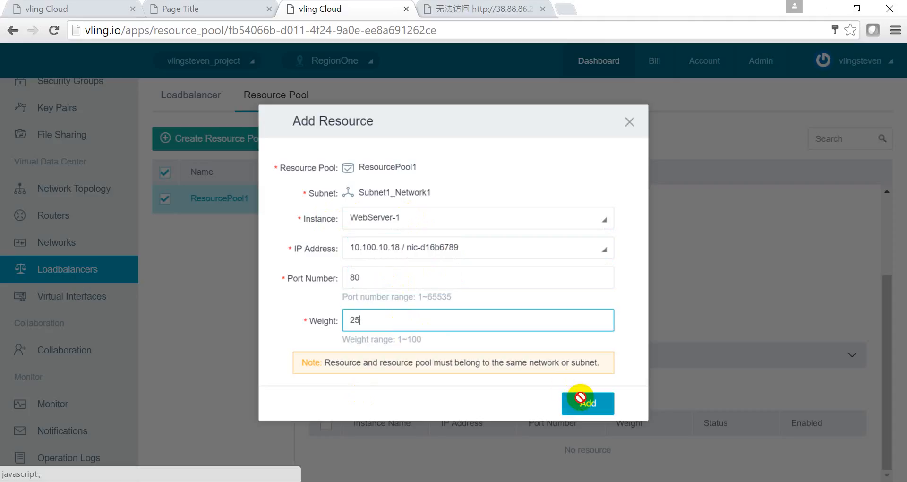
- Add WebServer-2 to the pool on port 80 with weight 25
scroll(425, 349, "down", 1)
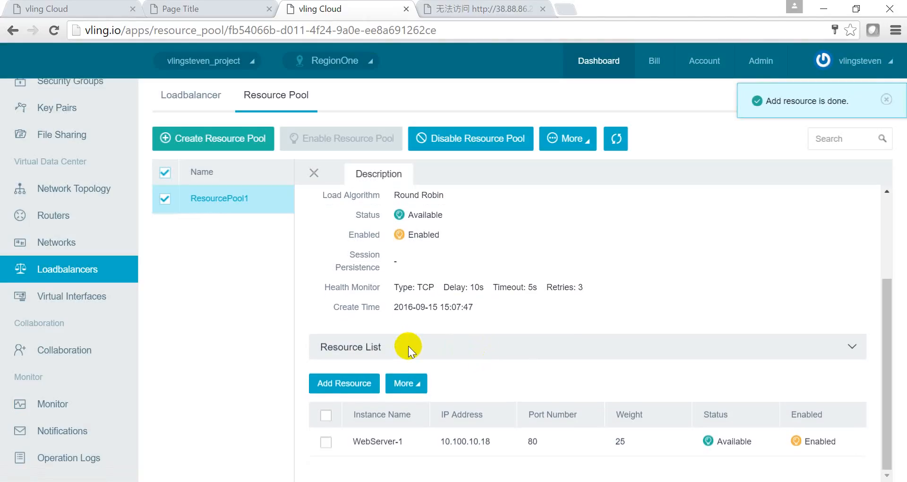
left_click(344, 384)
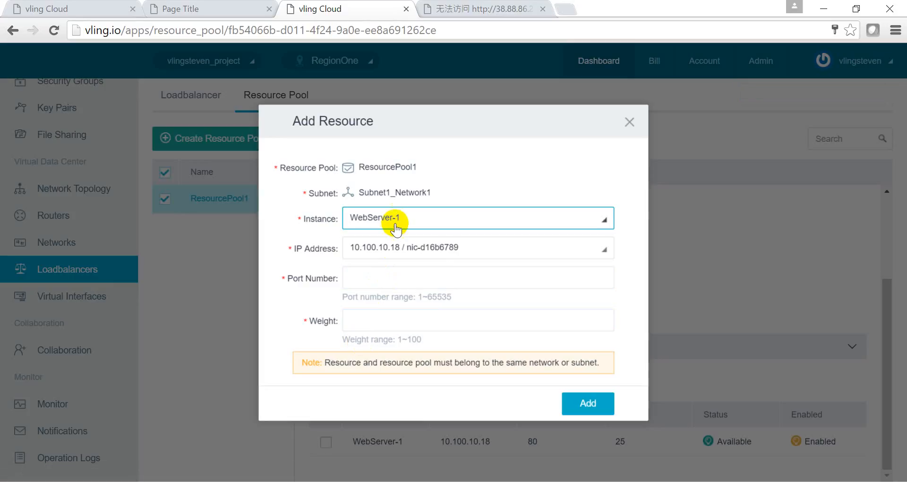
left_click(395, 217)
left_click(405, 267)
left_click(395, 278)
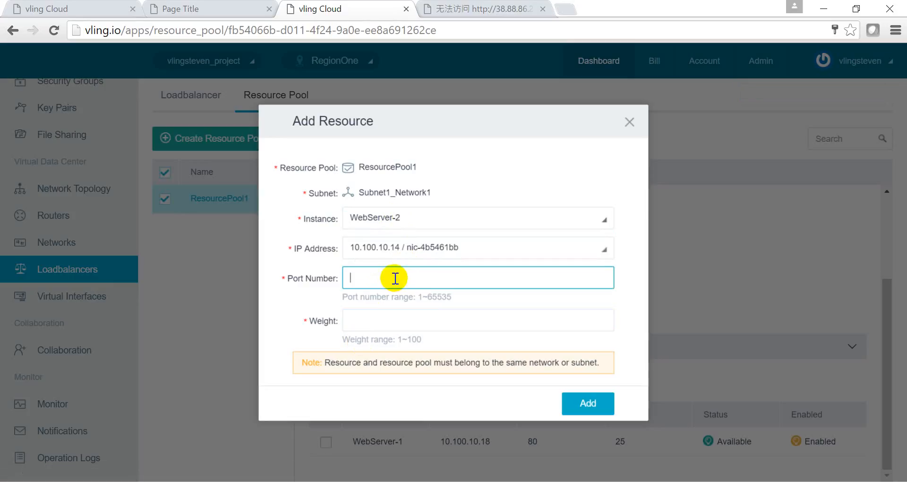
type("80")
left_click(401, 330)
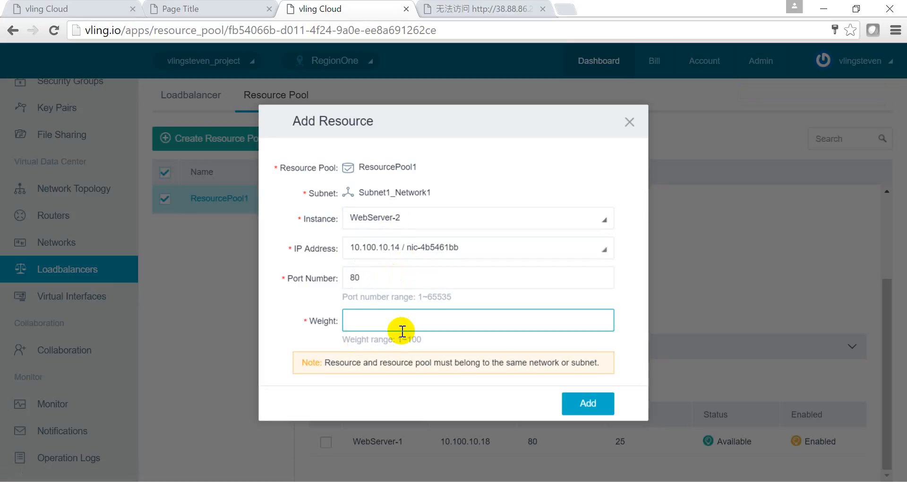
type("25")
left_click(573, 400)
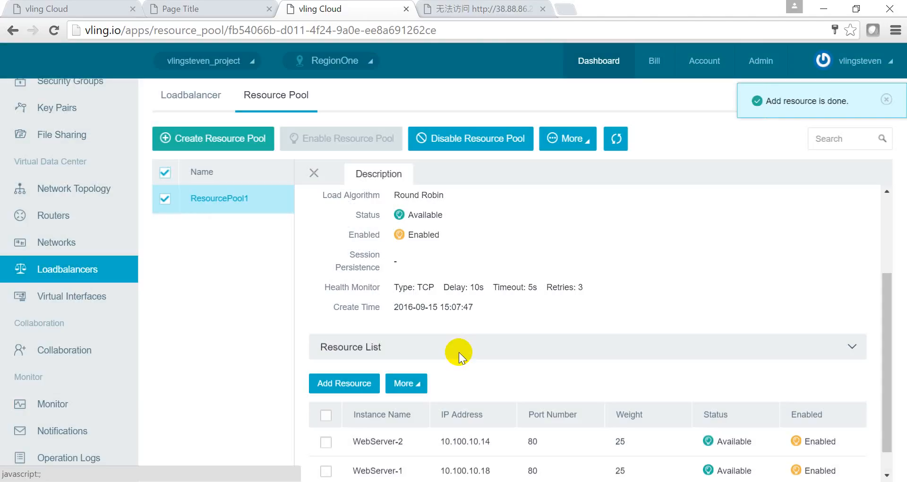
- Add WebServer-3 to the pool on port 80 with weight 50
left_click(353, 352)
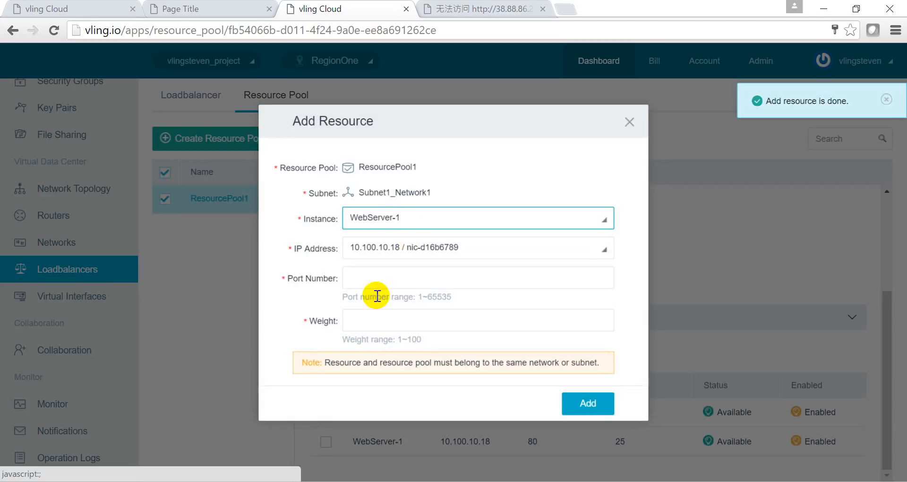
left_click(399, 222)
left_click(397, 257)
left_click(395, 283)
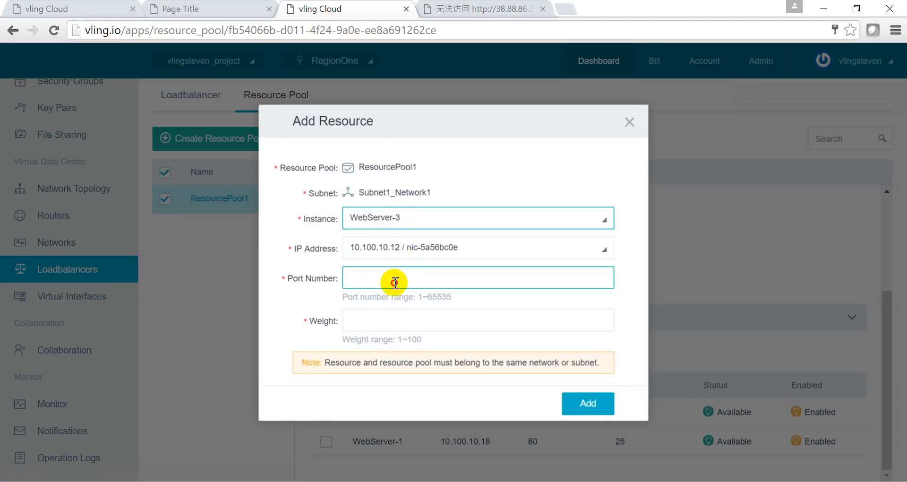
type("80")
left_click(396, 324)
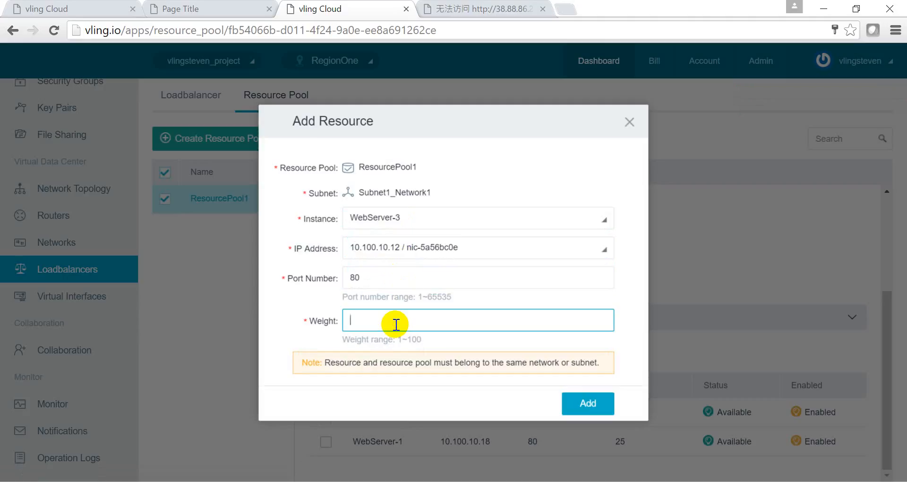
type("50")
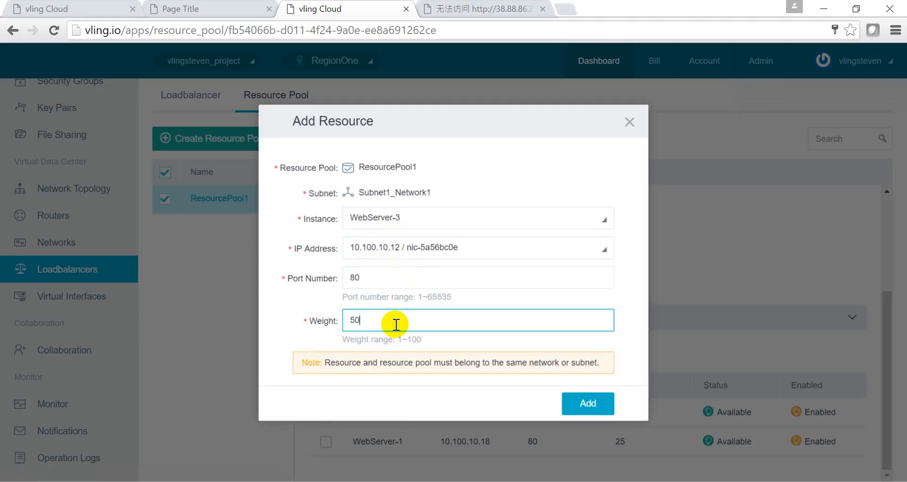
left_click(593, 403)
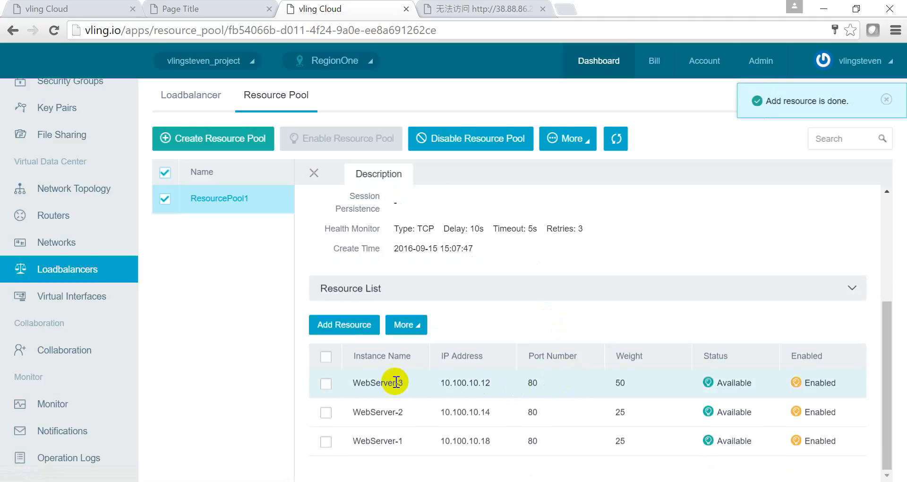
left_click_drag(613, 380, 639, 383)
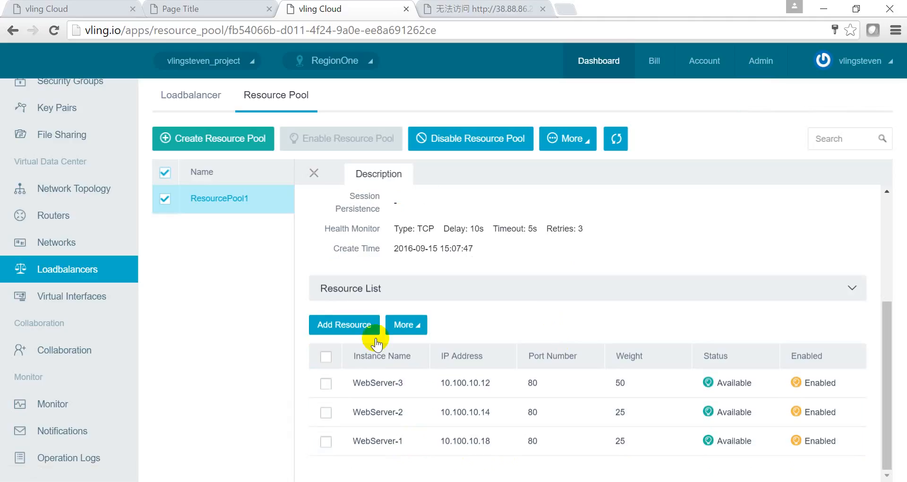
- Close the ResourcePool1 detail panel to see the full pool table
left_click(315, 175)
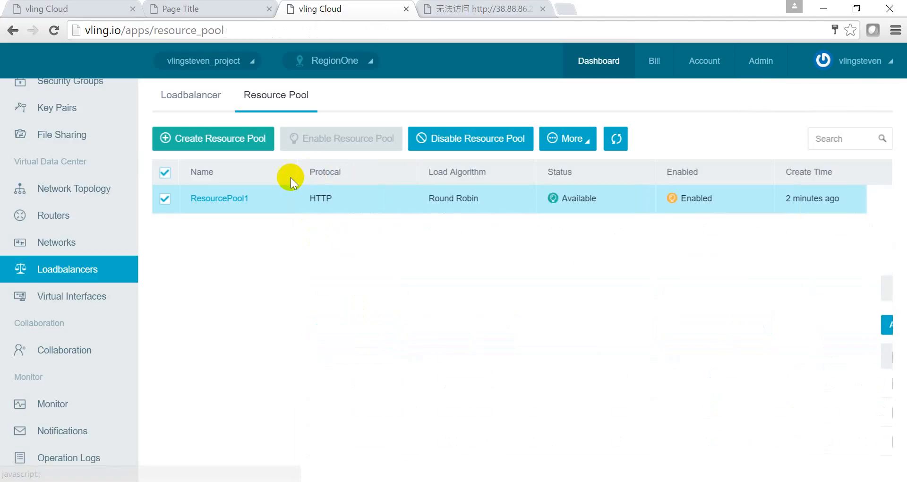
right_click(186, 99)
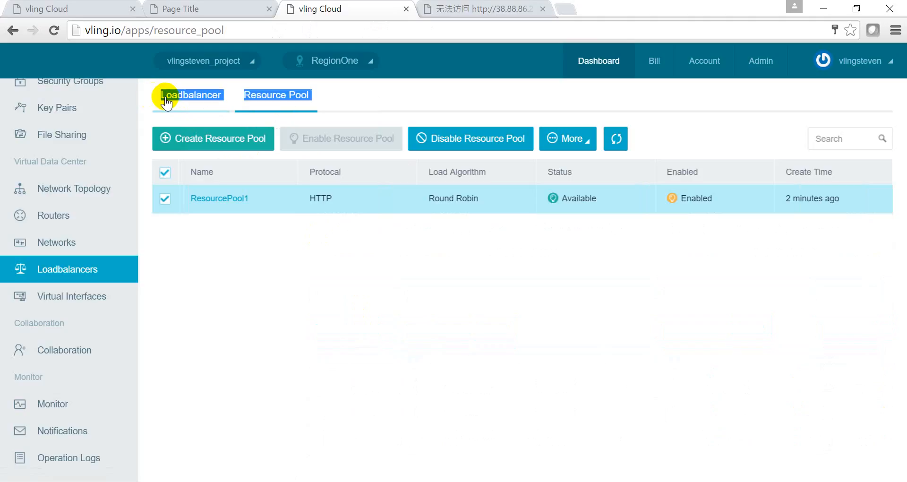
- Create load balancer LB1 on the private network, refresh the list, and open LB1's details
left_click(184, 97)
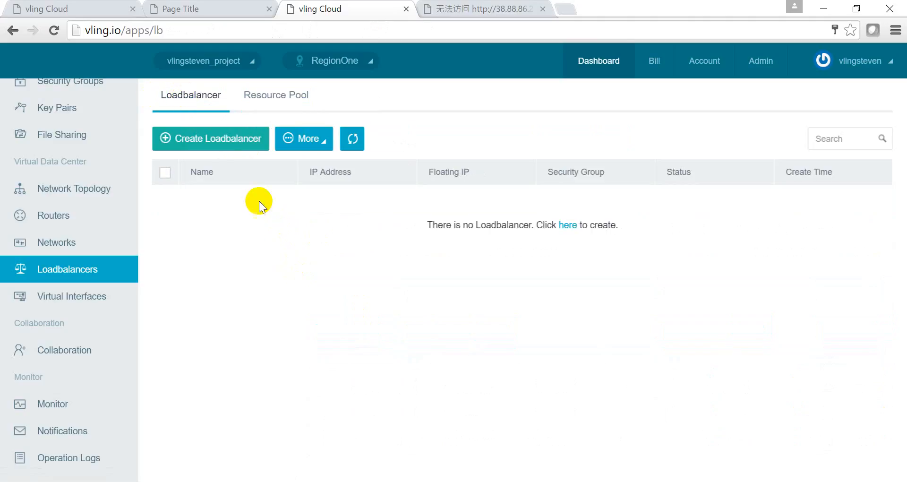
left_click(223, 147)
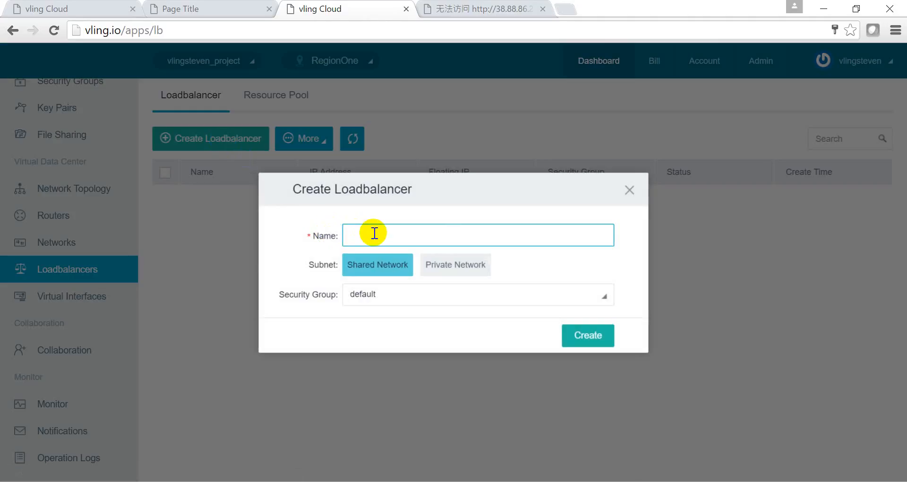
type("LB1")
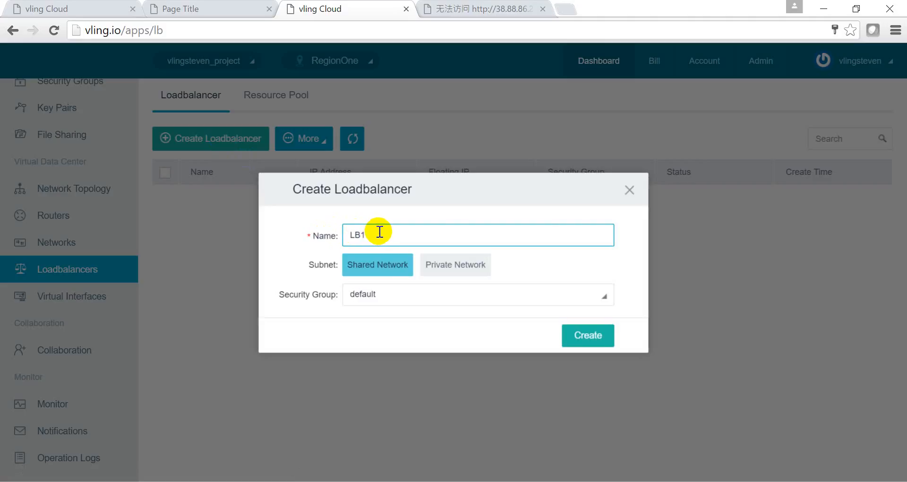
left_click(451, 265)
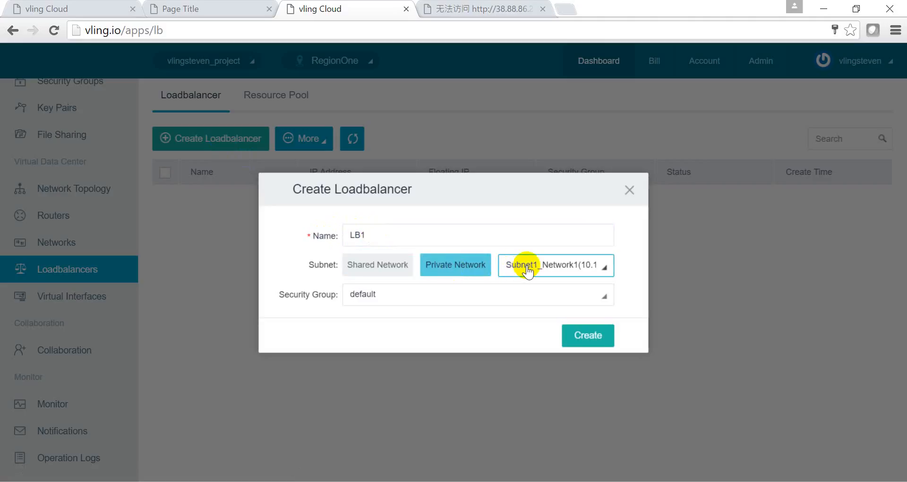
left_click(582, 337)
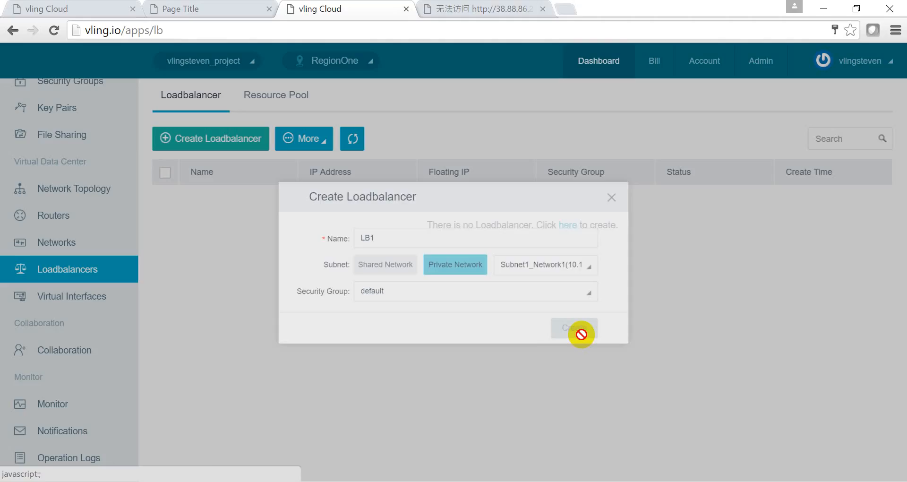
left_click(351, 138)
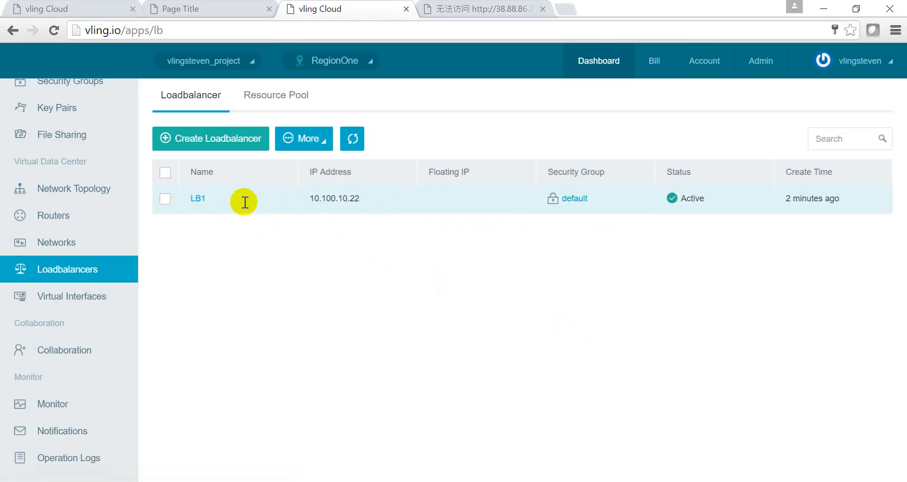
left_click(199, 198)
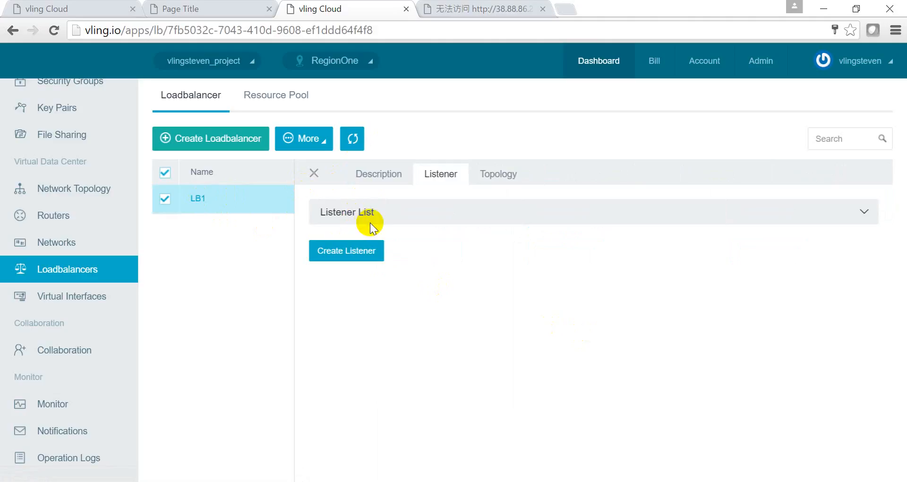
- Add Listener1 with protocol HTTP on port 80, keeping connection way Keep alive - false
left_click(355, 253)
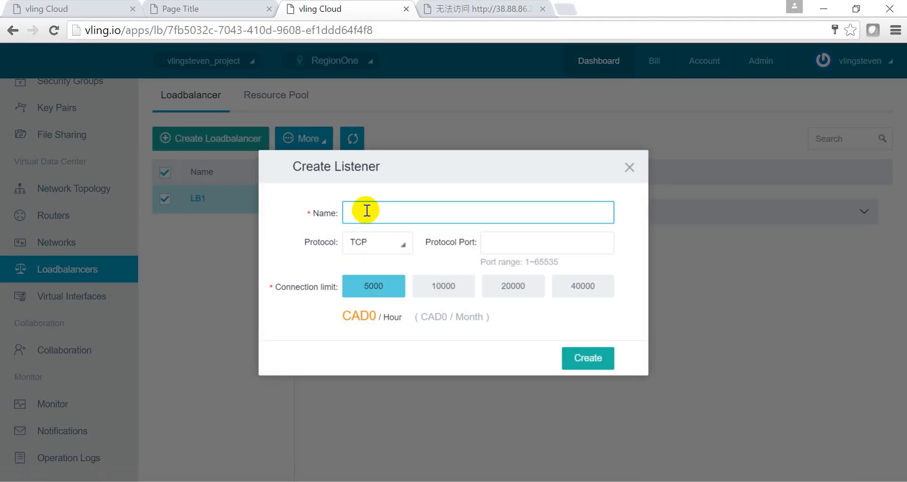
type("Listener1")
left_click(388, 244)
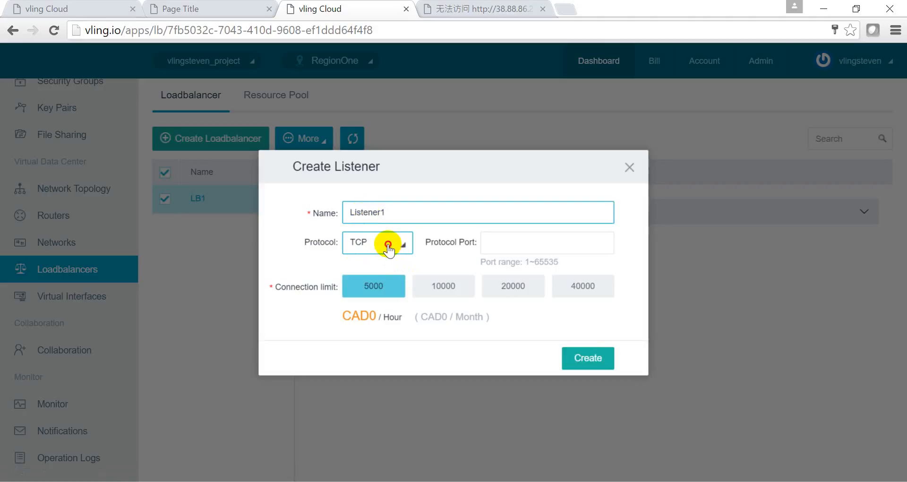
left_click(372, 270)
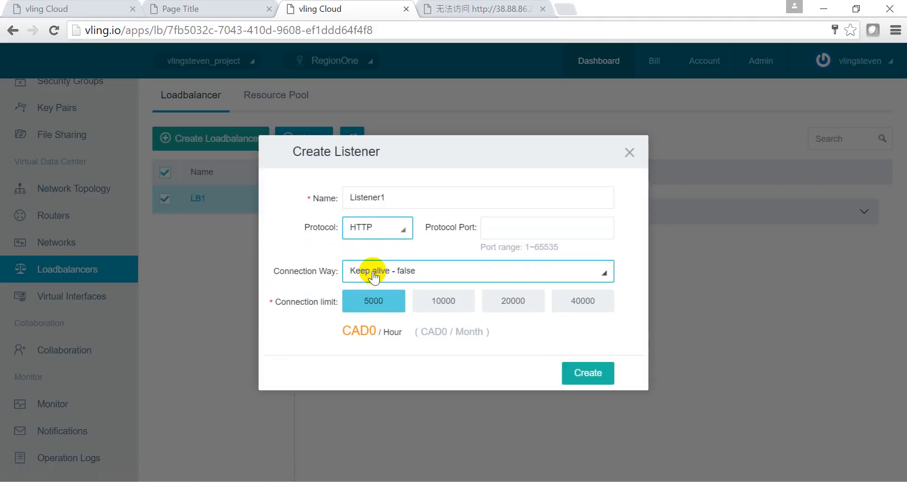
left_click(501, 227)
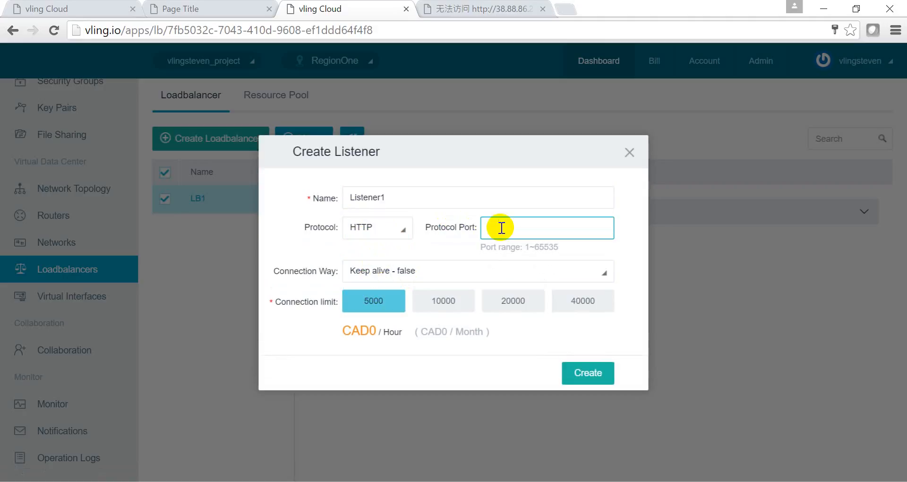
type("80")
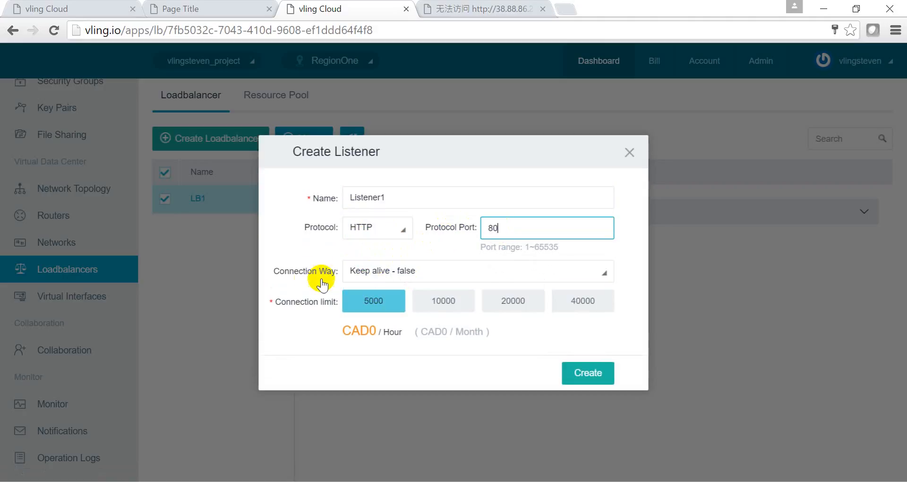
left_click(396, 273)
left_click(410, 273)
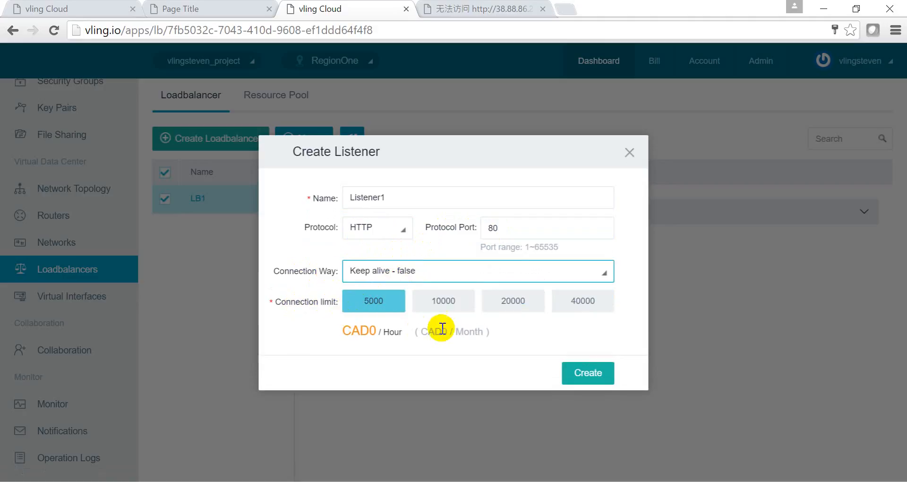
left_click(588, 376)
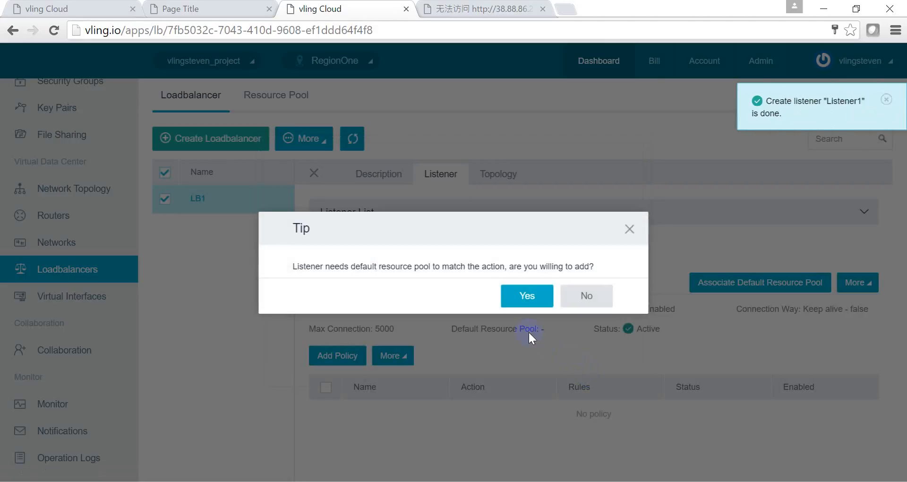
- Accept the default-pool prompt and associate ResourcePool1 with Listener1
left_click(520, 298)
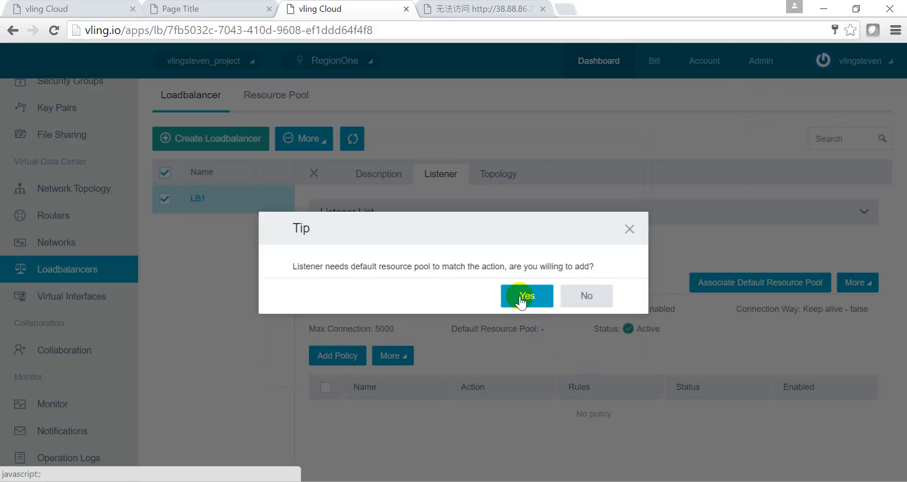
left_click(520, 297)
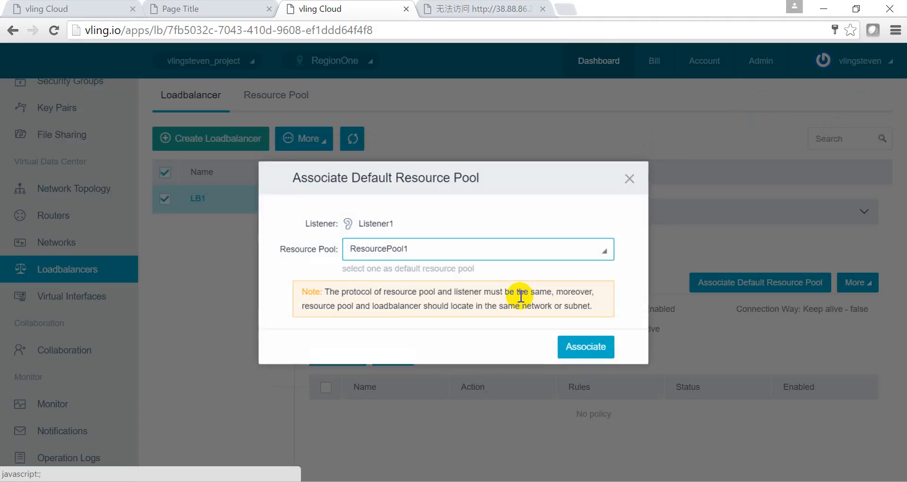
left_click(578, 349)
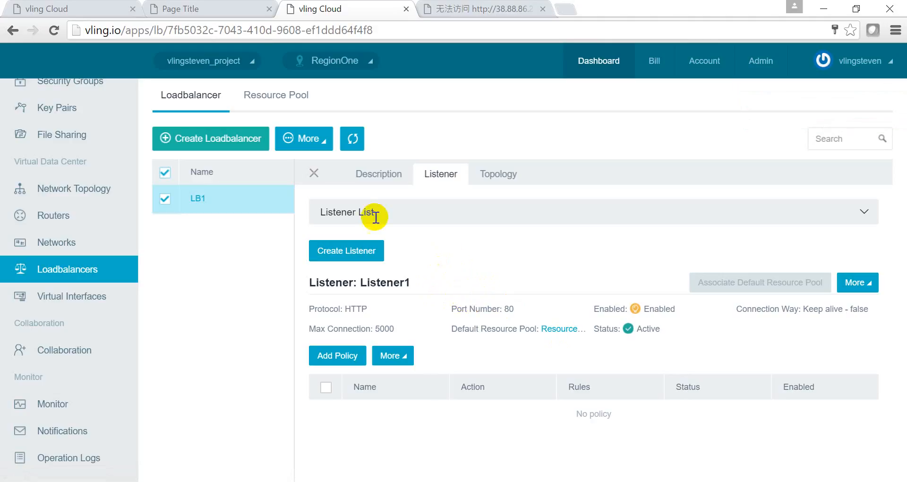
- Close the listener details and refresh the Network Topology to show the new LB1
left_click(315, 173)
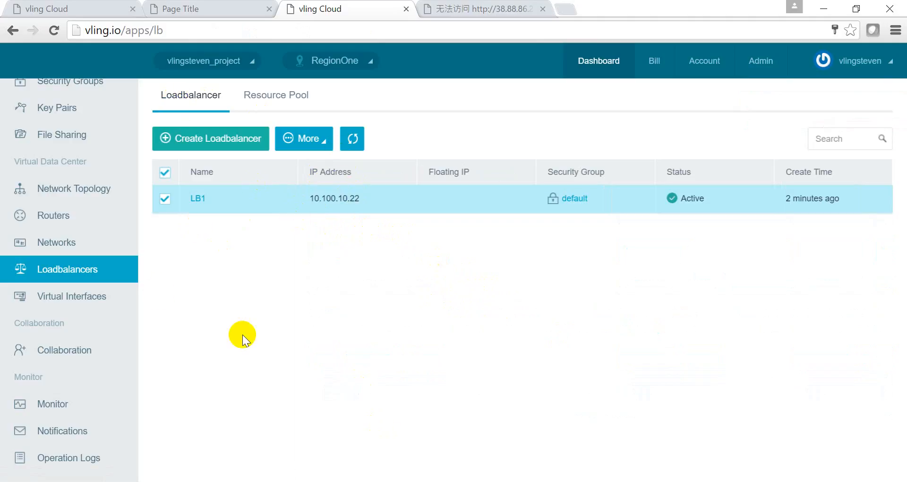
scroll(71, 236, "up", 3)
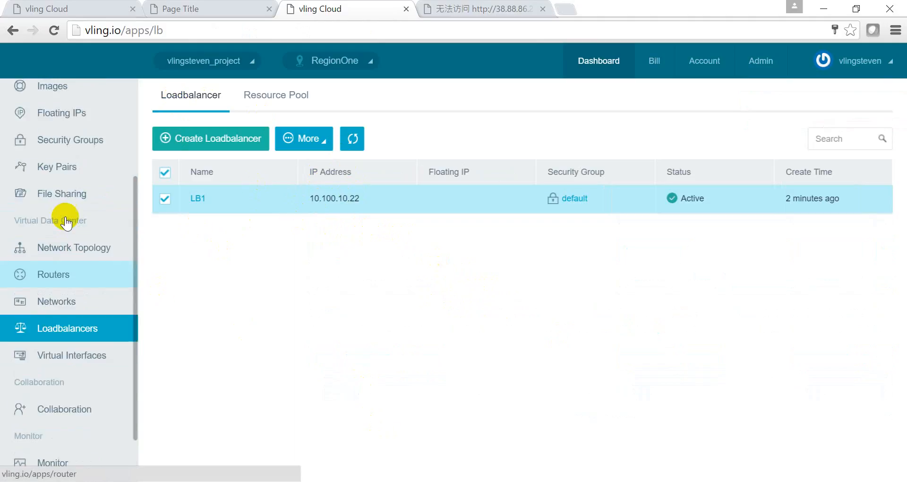
left_click(86, 336)
left_click(577, 108)
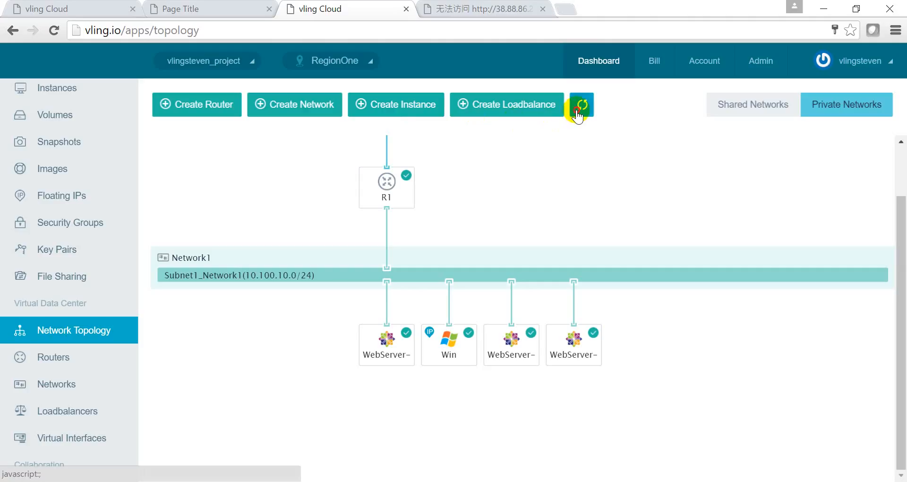
- View the detail popups for LB1 on Subnet1_Network1 and the Win instance
left_click(614, 349)
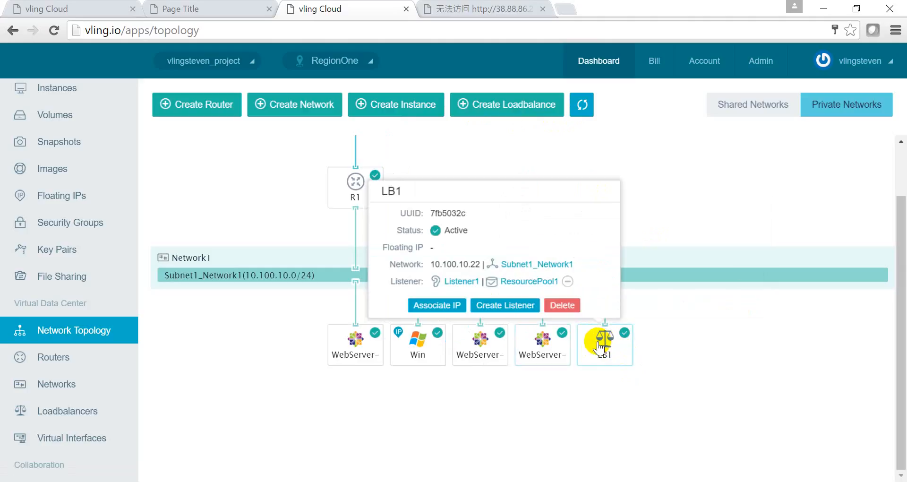
mouse_move(419, 354)
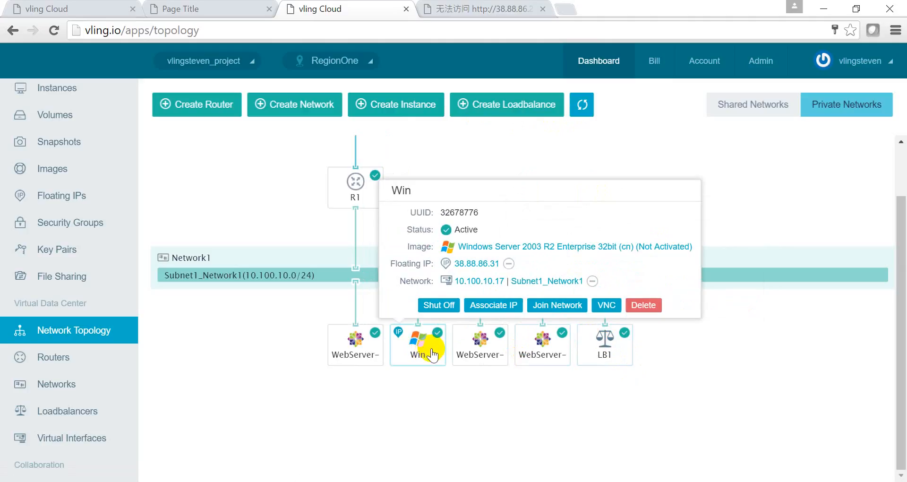
mouse_move(593, 353)
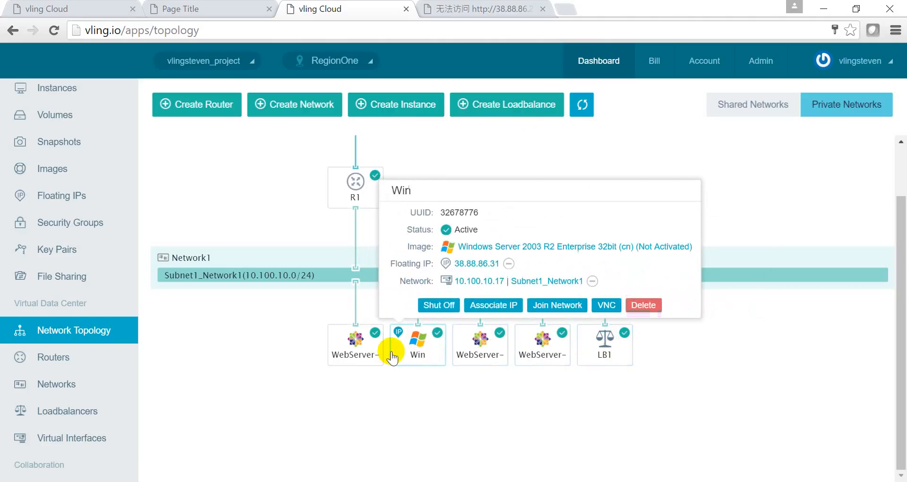
- Bring the Remote Desktop window forward and open a new IE window with Ctrl+N
mouse_move(376, 355)
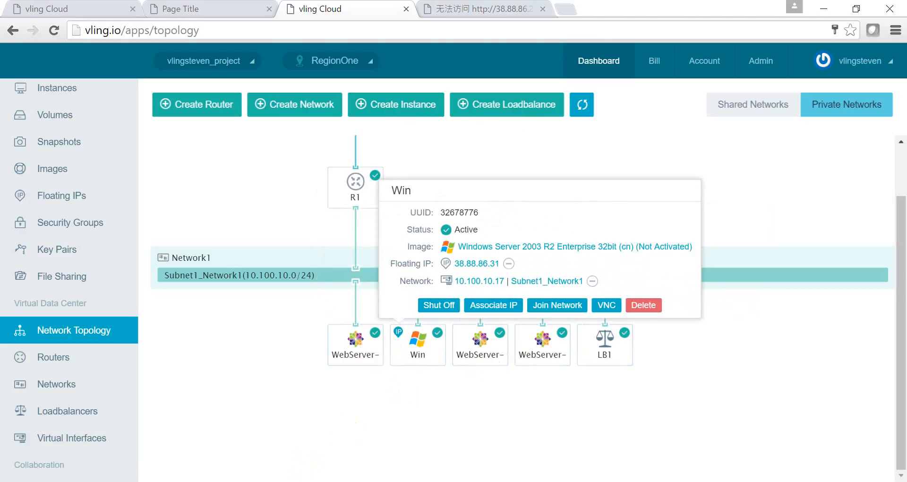
left_click(279, 481)
left_click_drag(302, 235, 343, 396)
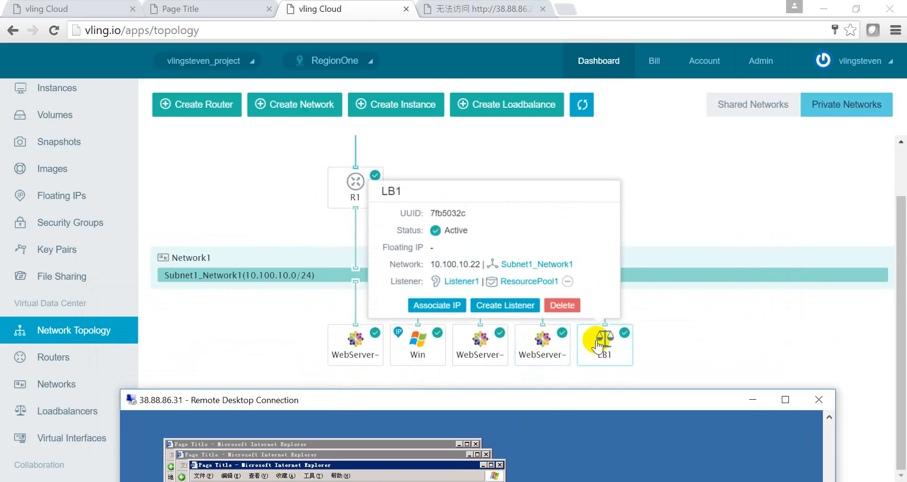
left_click_drag(557, 401, 492, 81)
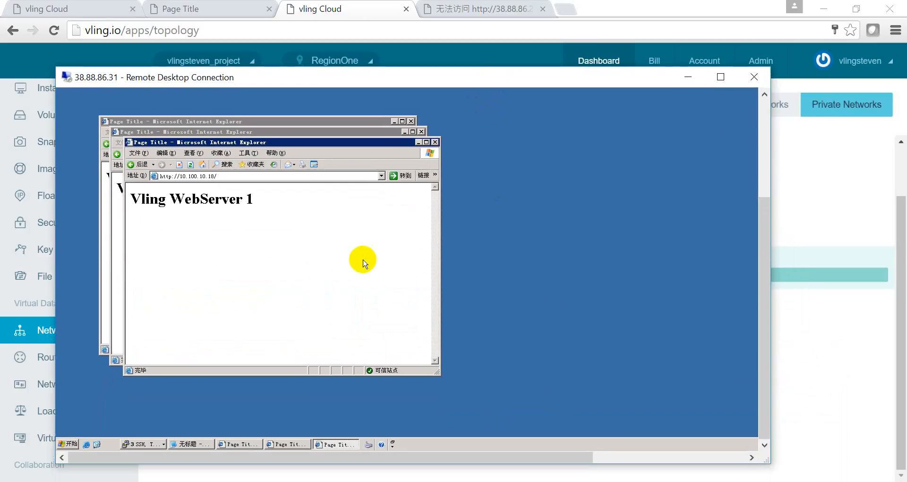
key("ctrl+n")
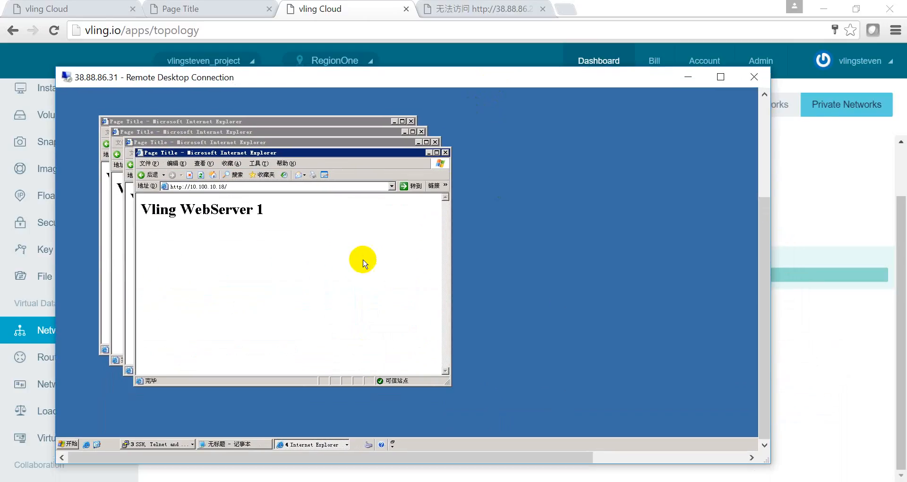
left_click(240, 186)
left_click(240, 186)
key("BackSpace")
key("BackSpace")
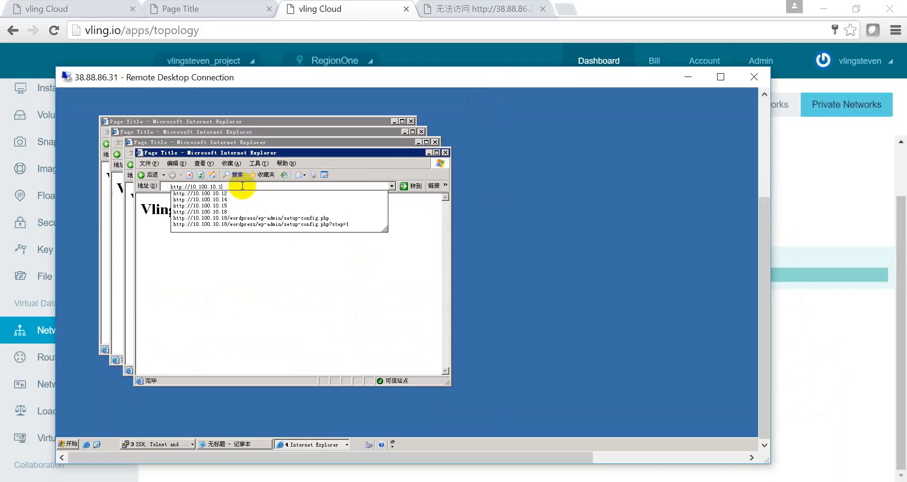
key("BackSpace")
type("22")
key("Return")
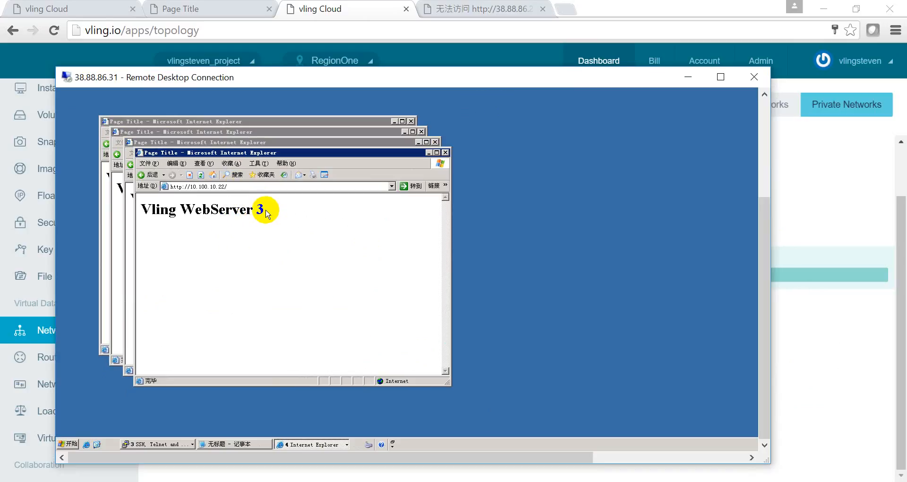
- Reload three times to confirm rotation among Vling WebServer 1, 2 and 3, then return to vling Cloud
left_click(201, 175)
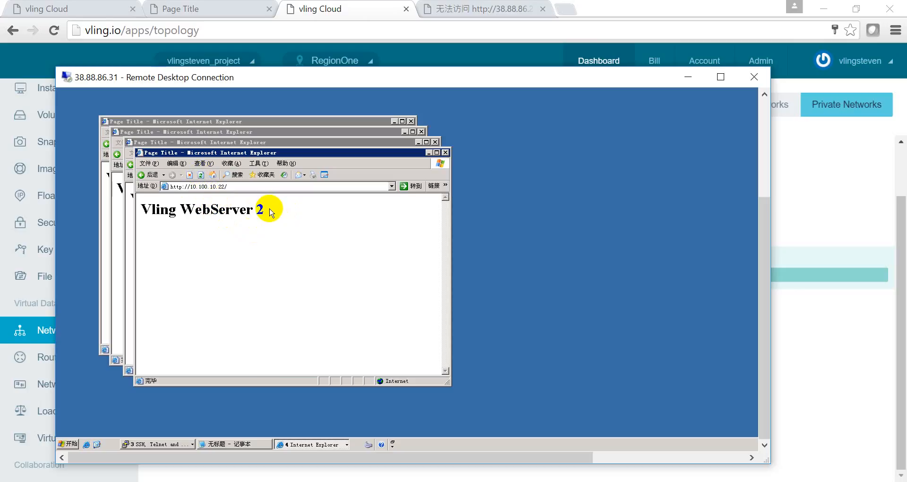
left_click(201, 175)
left_click(200, 177)
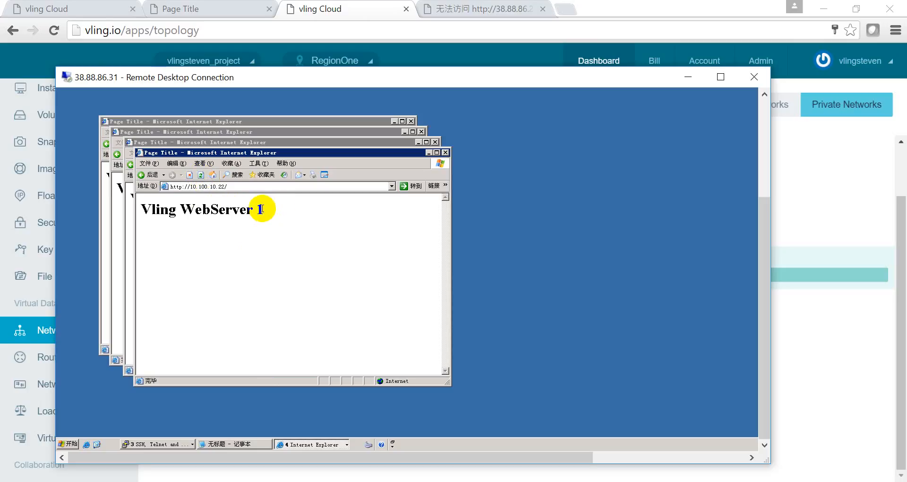
left_click_drag(370, 81, 406, 345)
left_click(291, 206)
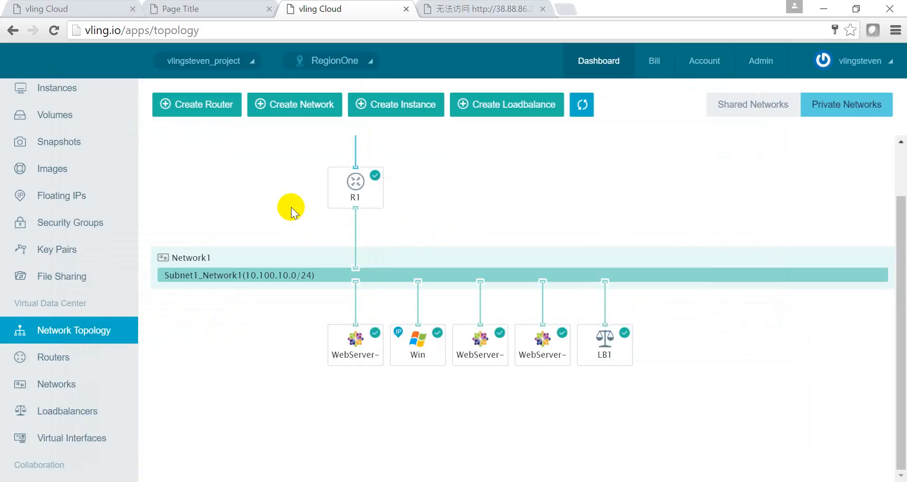
- From LB1's details, associate floating IP IP3/38.88.86.25 with the load balancer
left_click(542, 340)
left_click(604, 349)
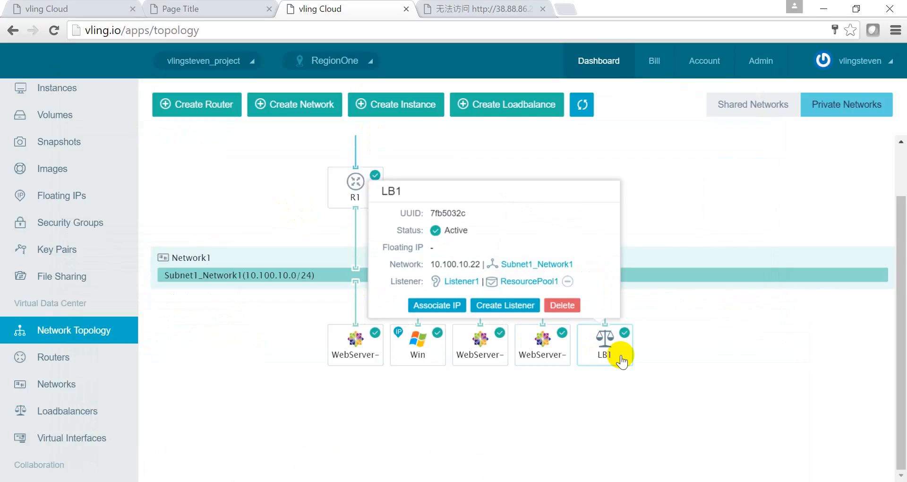
left_click(441, 308)
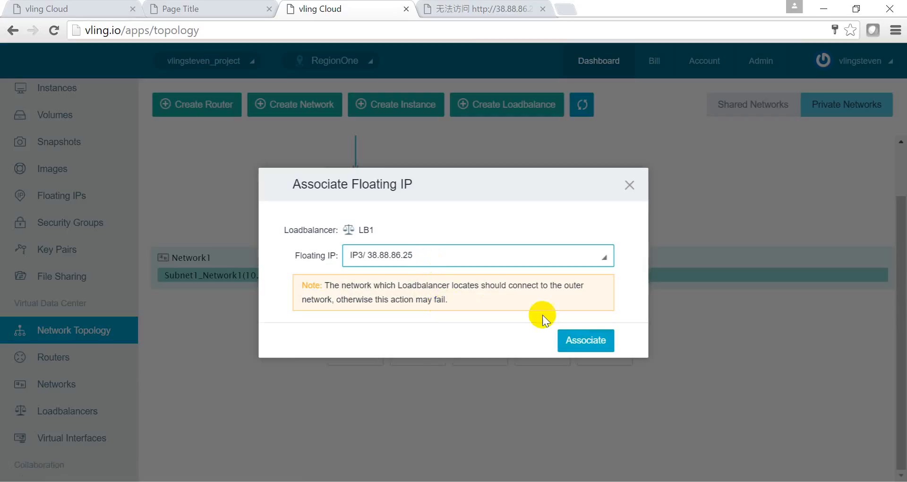
left_click(585, 341)
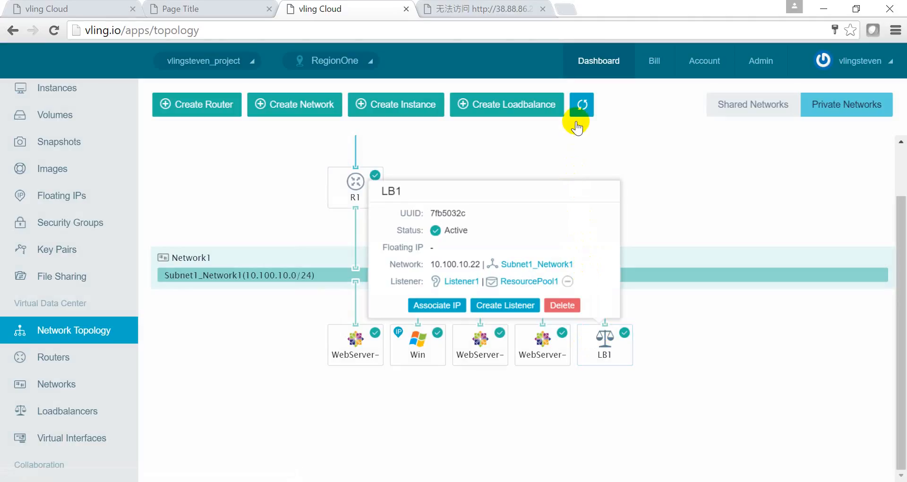
- Refresh the topology and copy LB1's floating IP 38.88.86.25 from its details
left_click(581, 111)
left_click(604, 333)
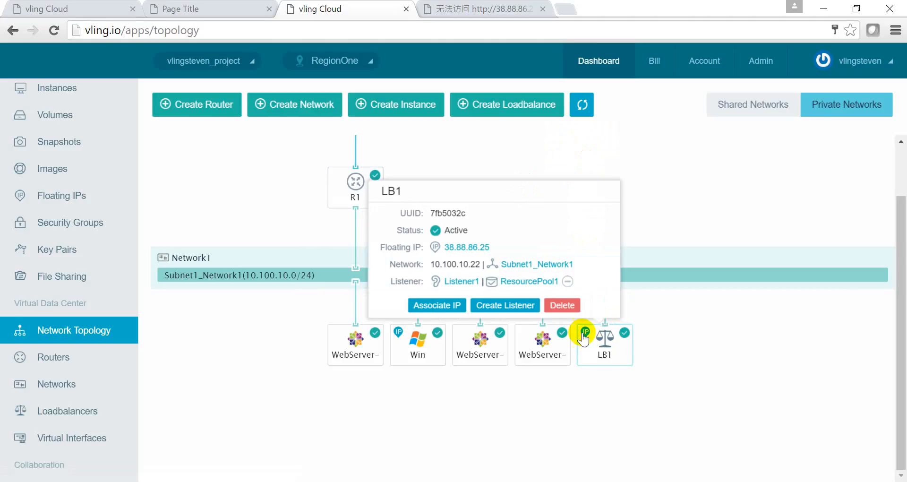
left_click(539, 344)
left_click(592, 352)
left_click(541, 342)
left_click(592, 337)
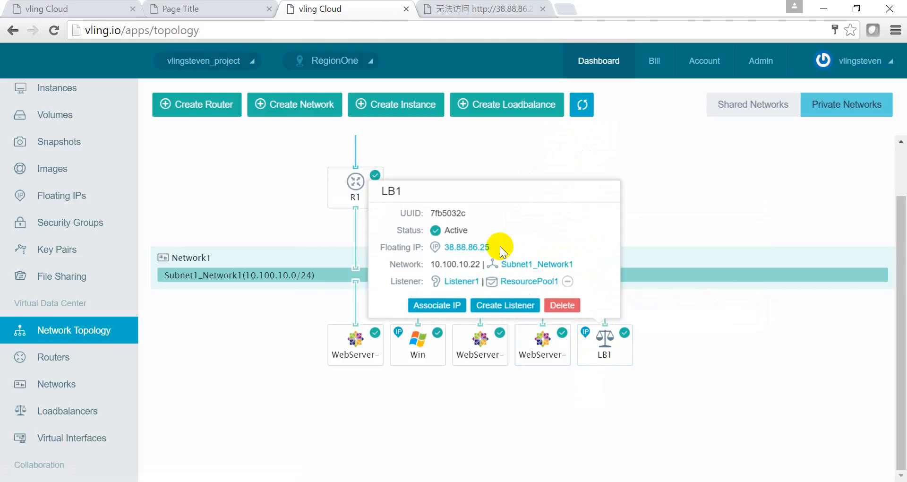
left_click_drag(497, 246, 449, 251)
key("ctrl+c")
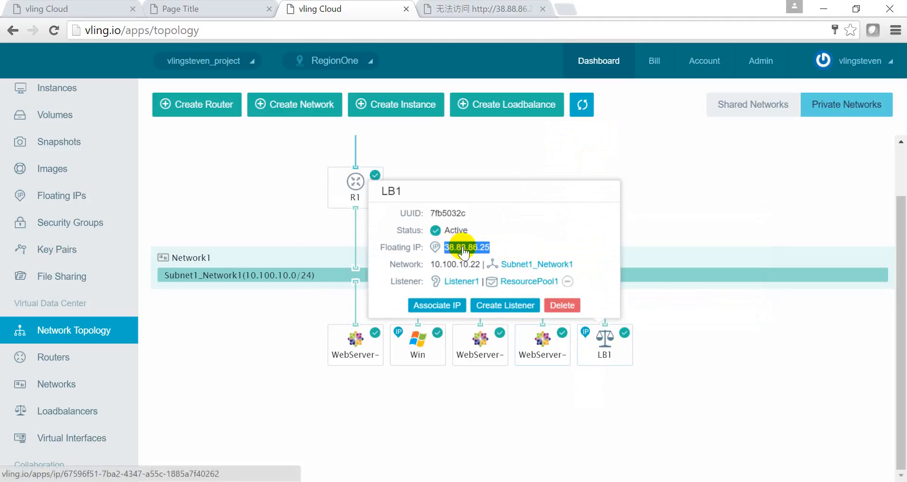
left_click(543, 348)
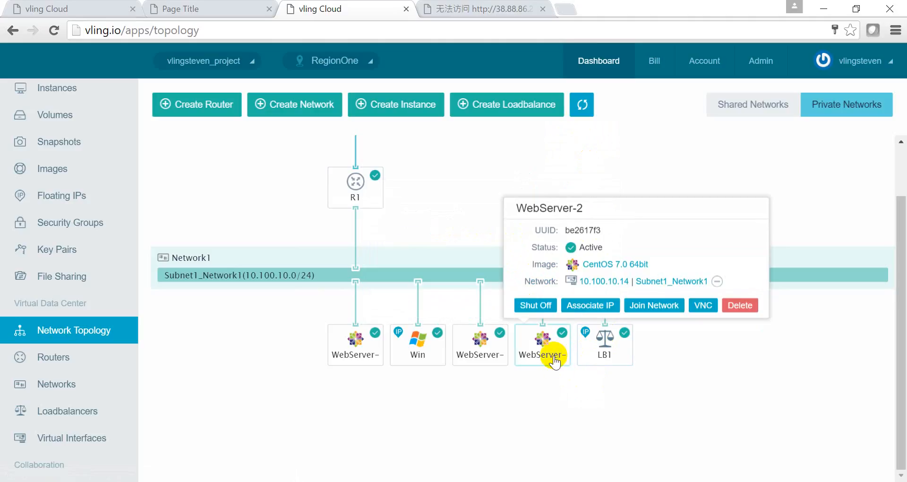
left_click(491, 351)
- In the fourth Chrome tab, paste and load the floating IP 38.88.86.25
left_click(473, 12)
left_click(459, 28)
key("ctrl+v")
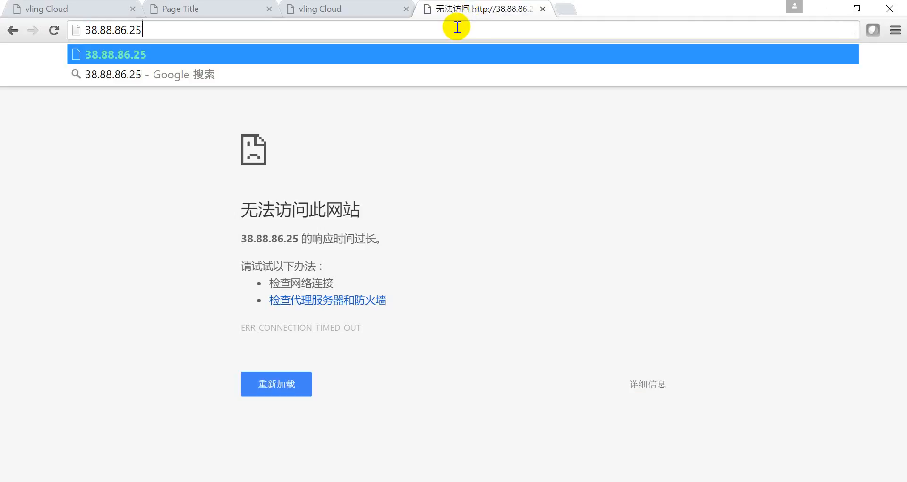
key("Return")
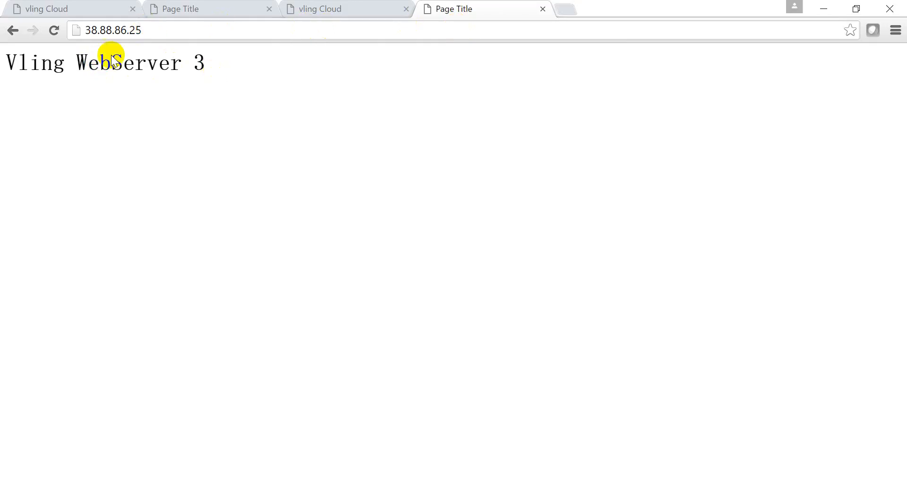
- Reload six times to confirm WebServer 3 and 1 alternate, then return to the vling Cloud topology
left_click(54, 29)
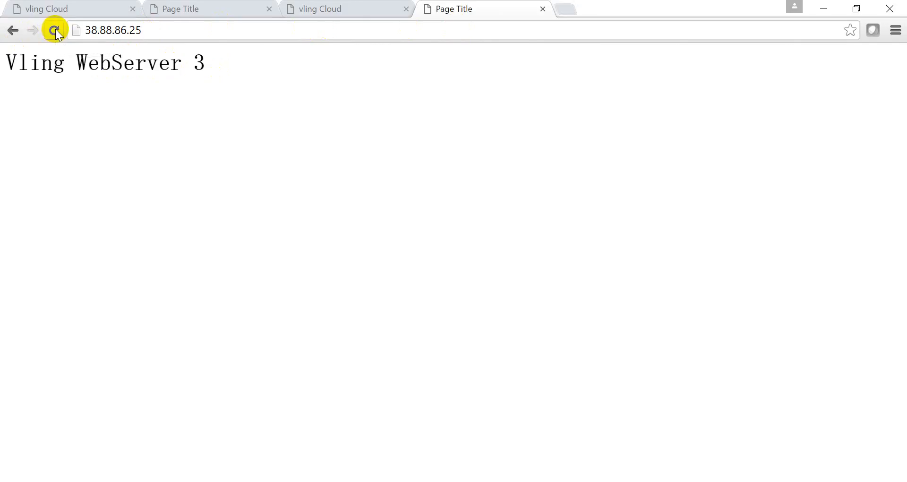
left_click(55, 30)
left_click(54, 34)
left_click(53, 33)
left_click(54, 33)
left_click(54, 32)
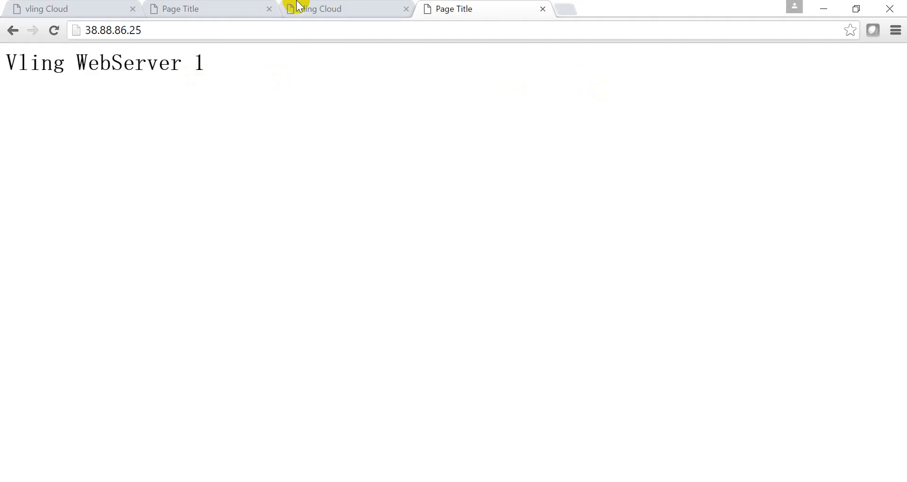
left_click(321, 6)
left_click(273, 181)
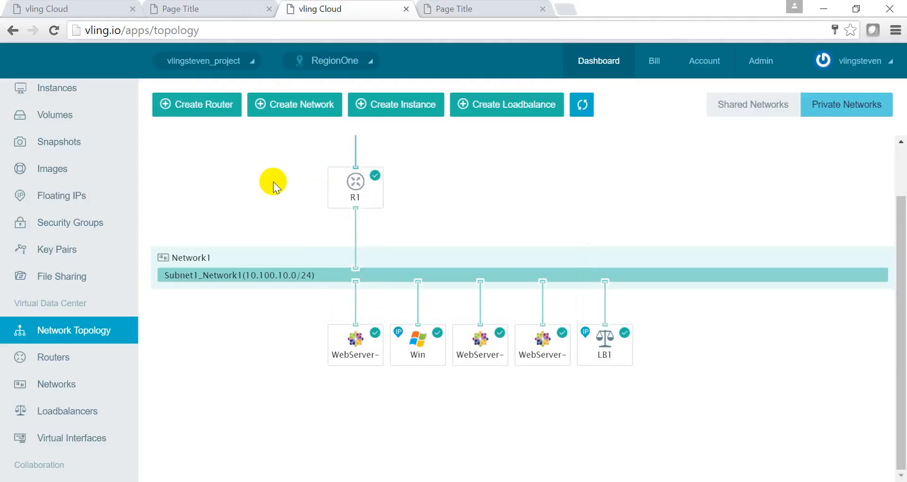